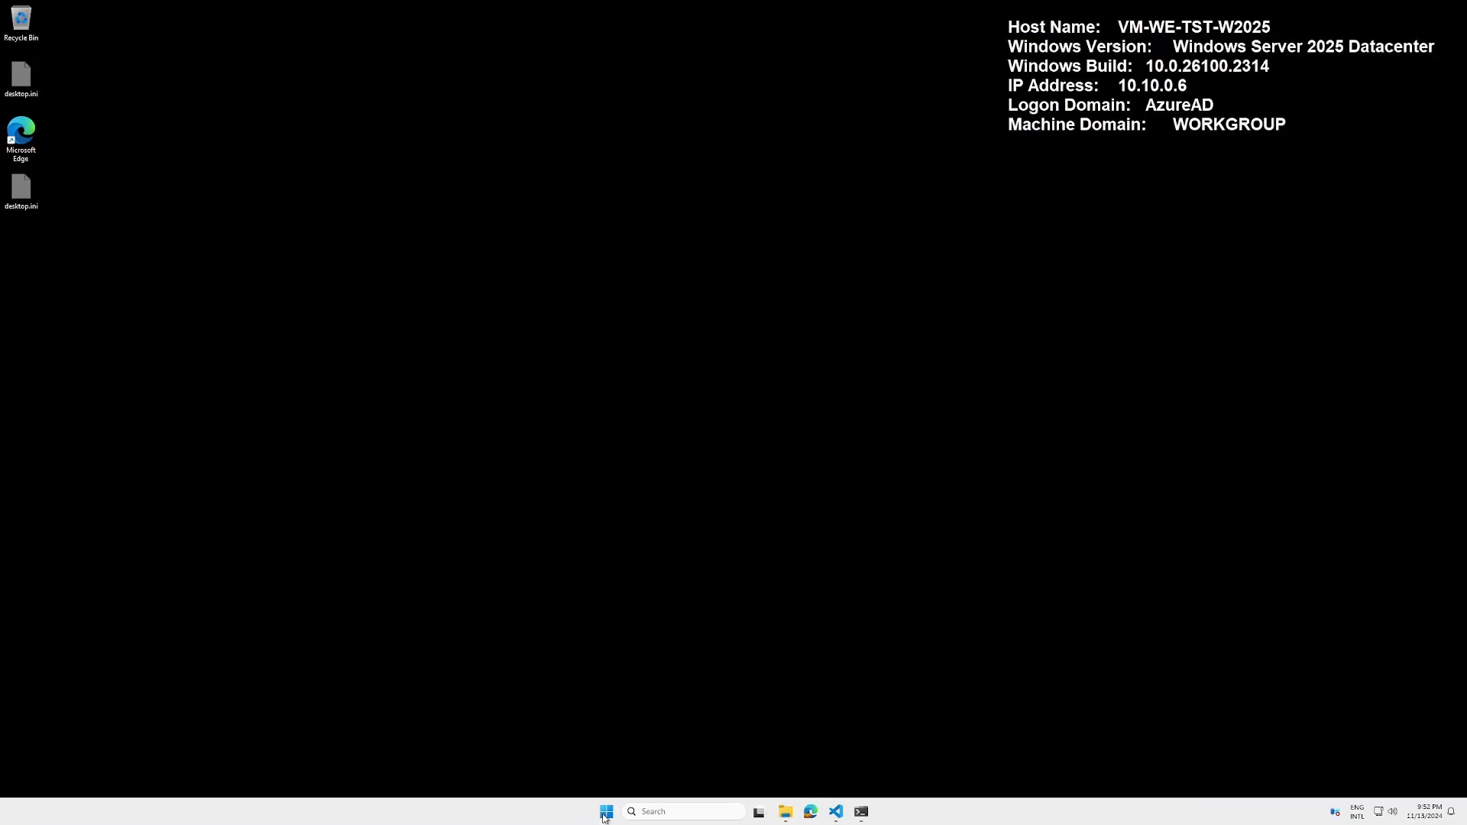
# Open Task Scheduler from the Start menu search
pyautogui.click(607, 816)
pyautogui.write('t')
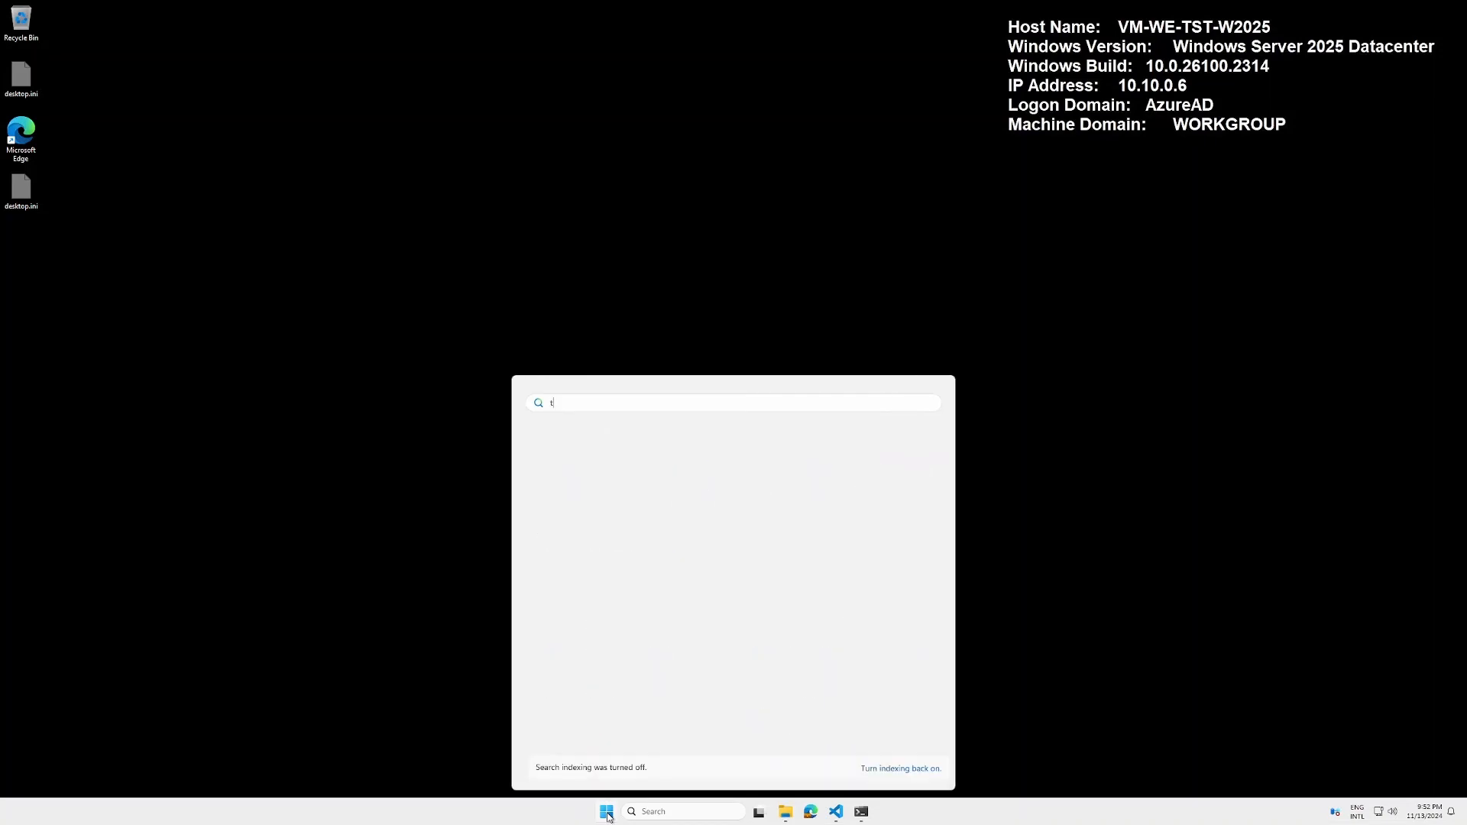
pyautogui.write('ask sche')
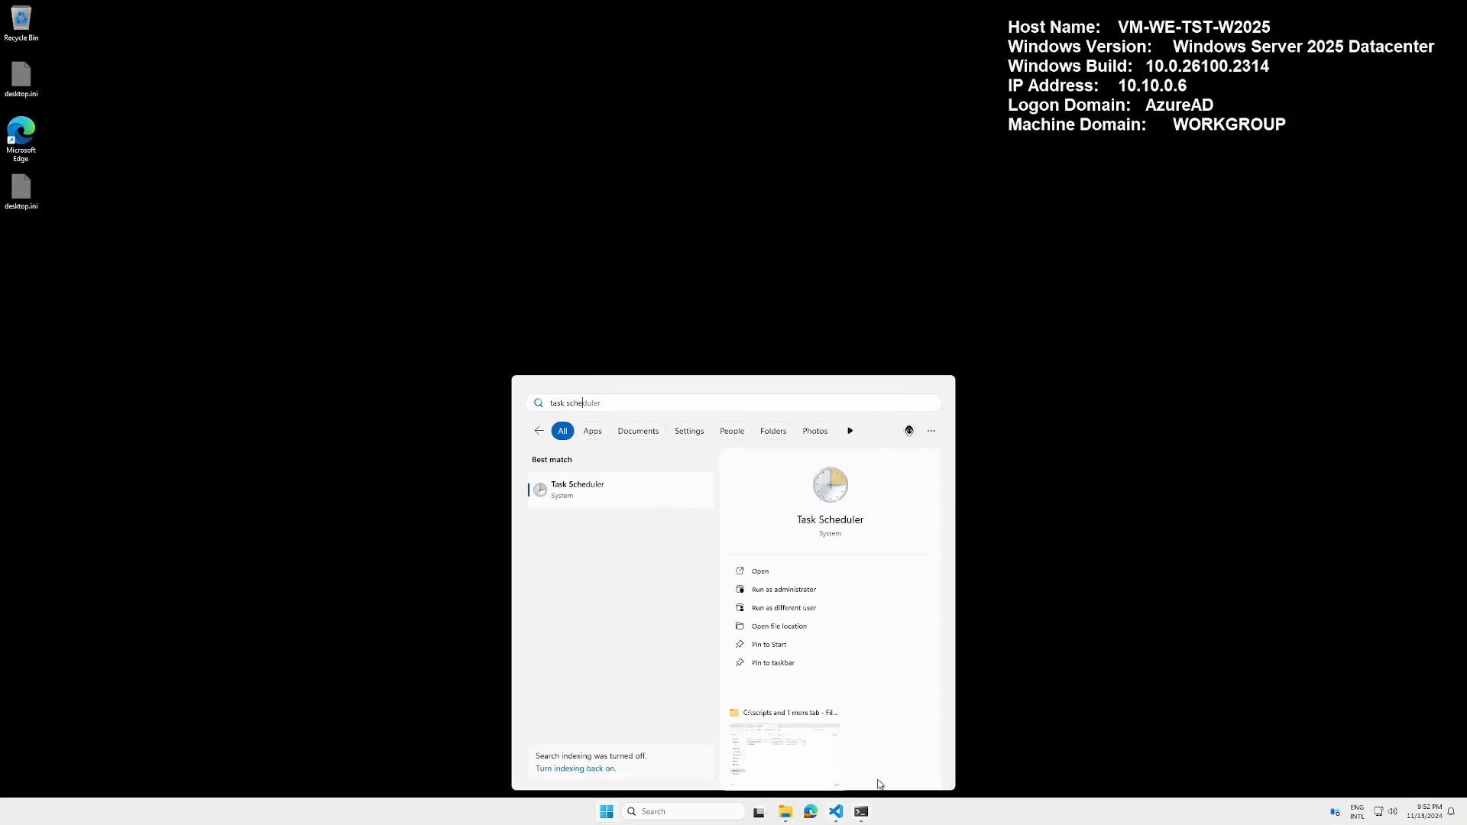
pyautogui.click(805, 586)
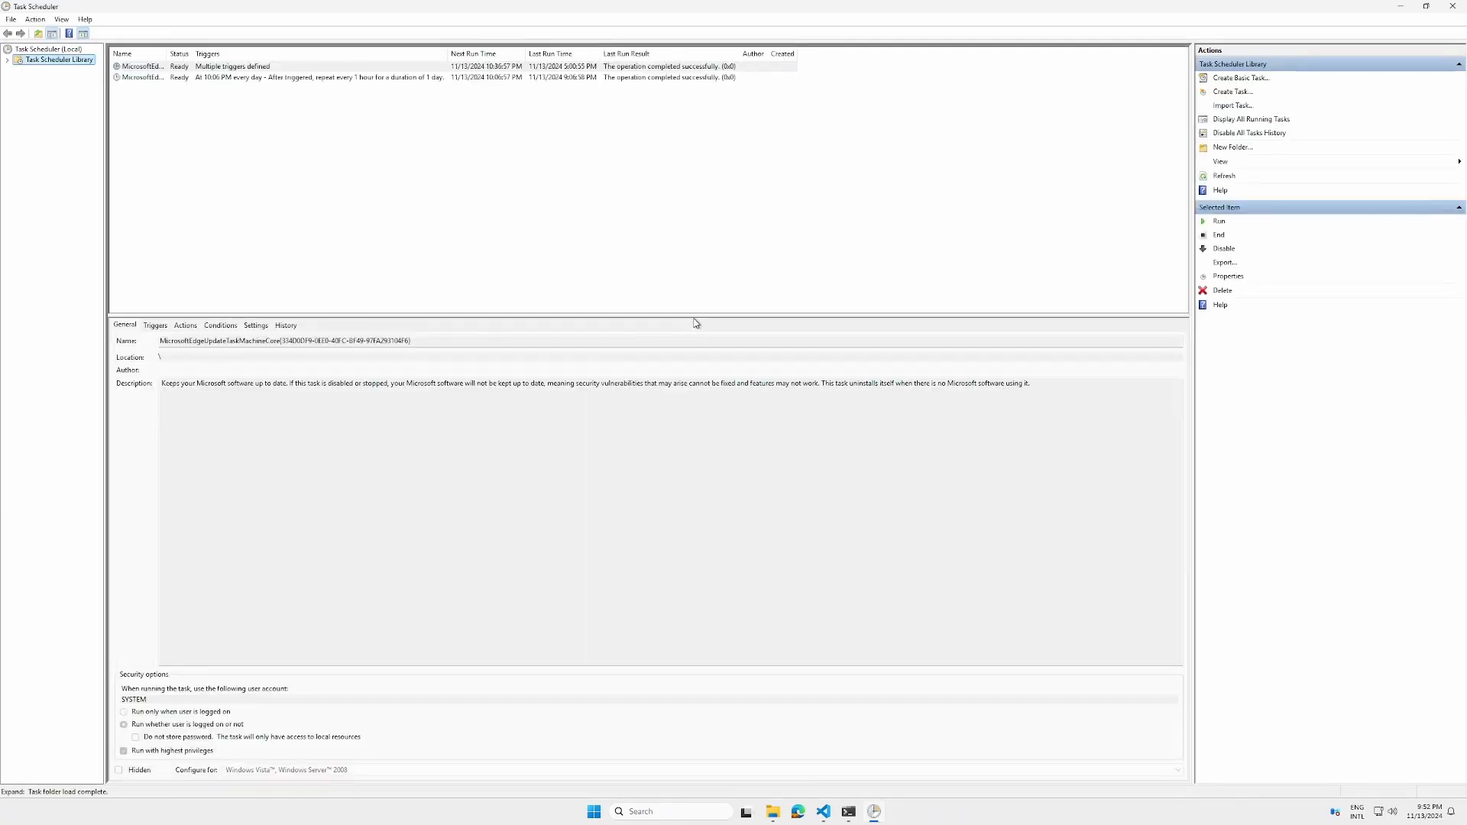
# Create a new task named Task PS7 that runs under the SYSTEM account
pyautogui.click(1232, 92)
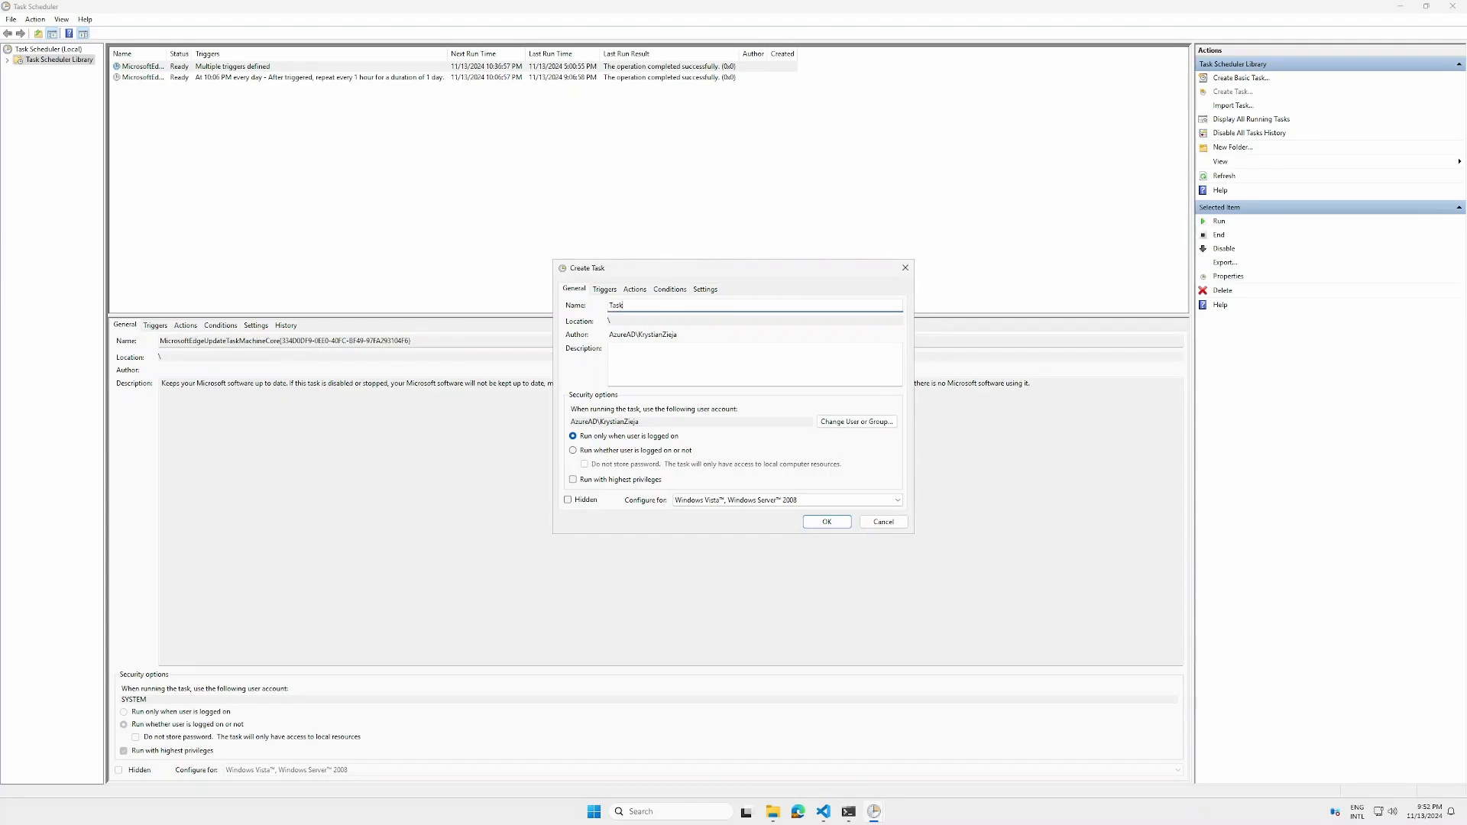
pyautogui.write('PS7')
pyautogui.click(875, 423)
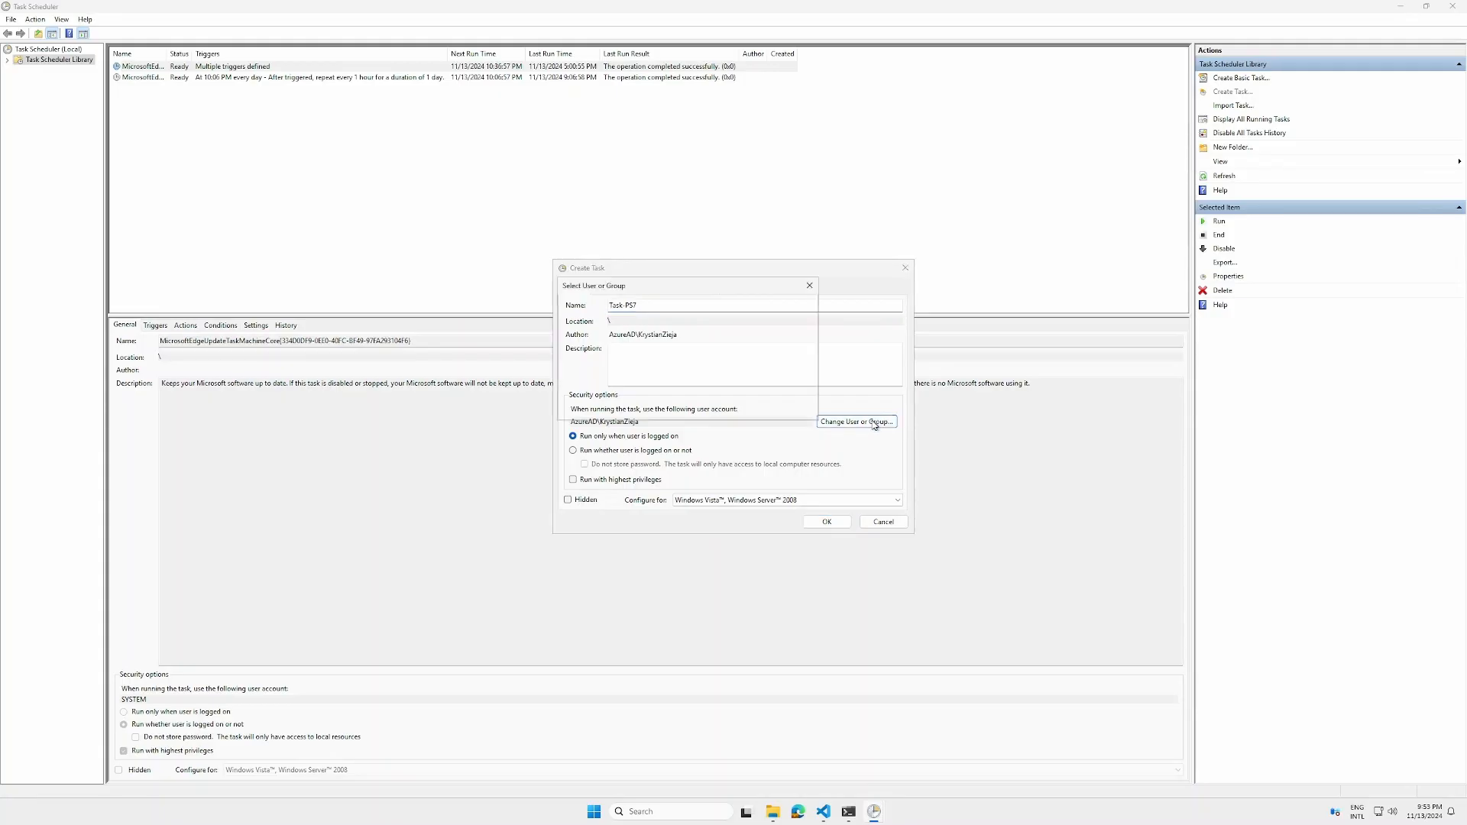
pyautogui.write('system')
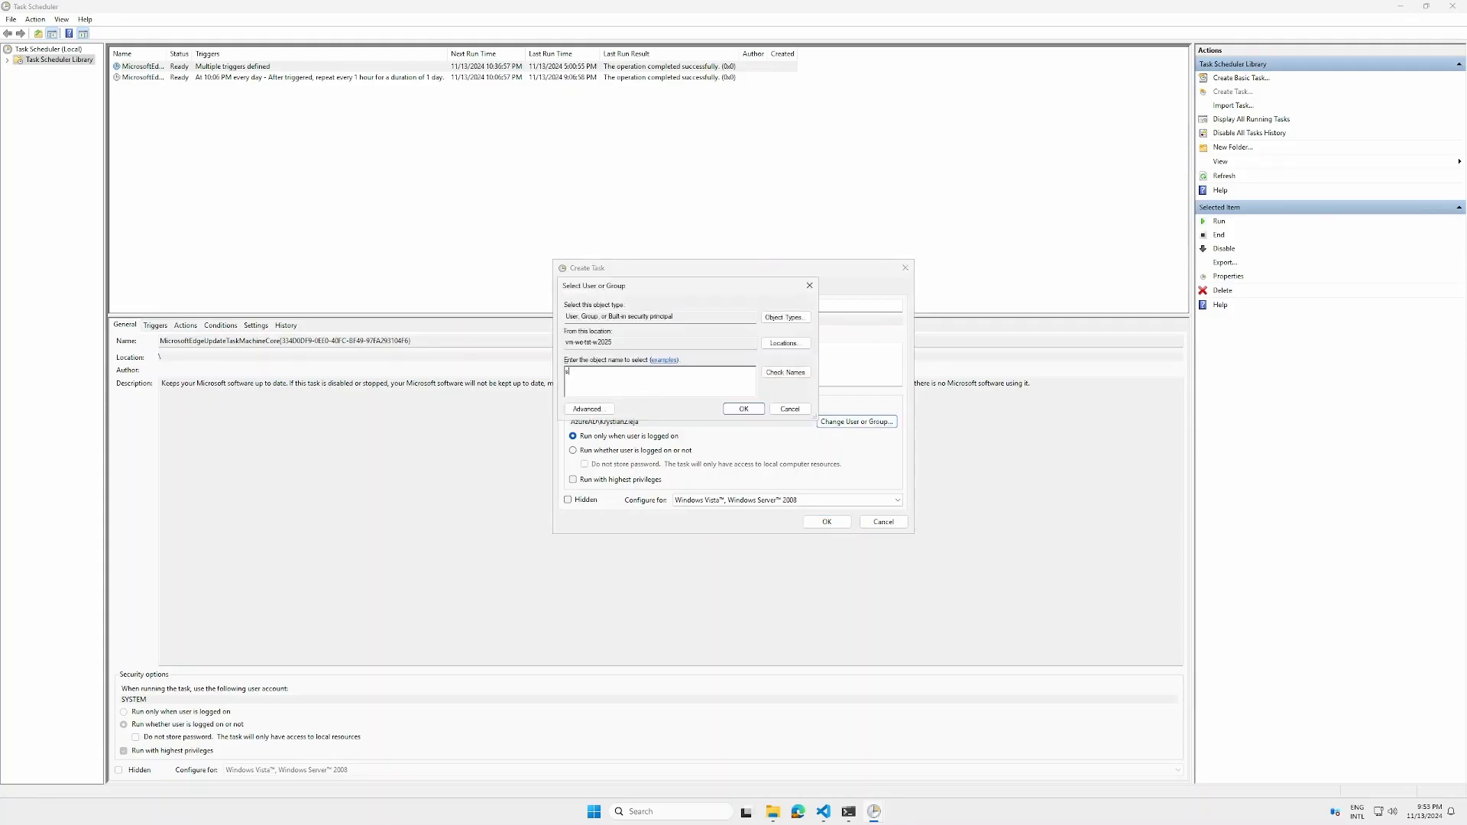
pyautogui.click(784, 374)
pyautogui.click(744, 408)
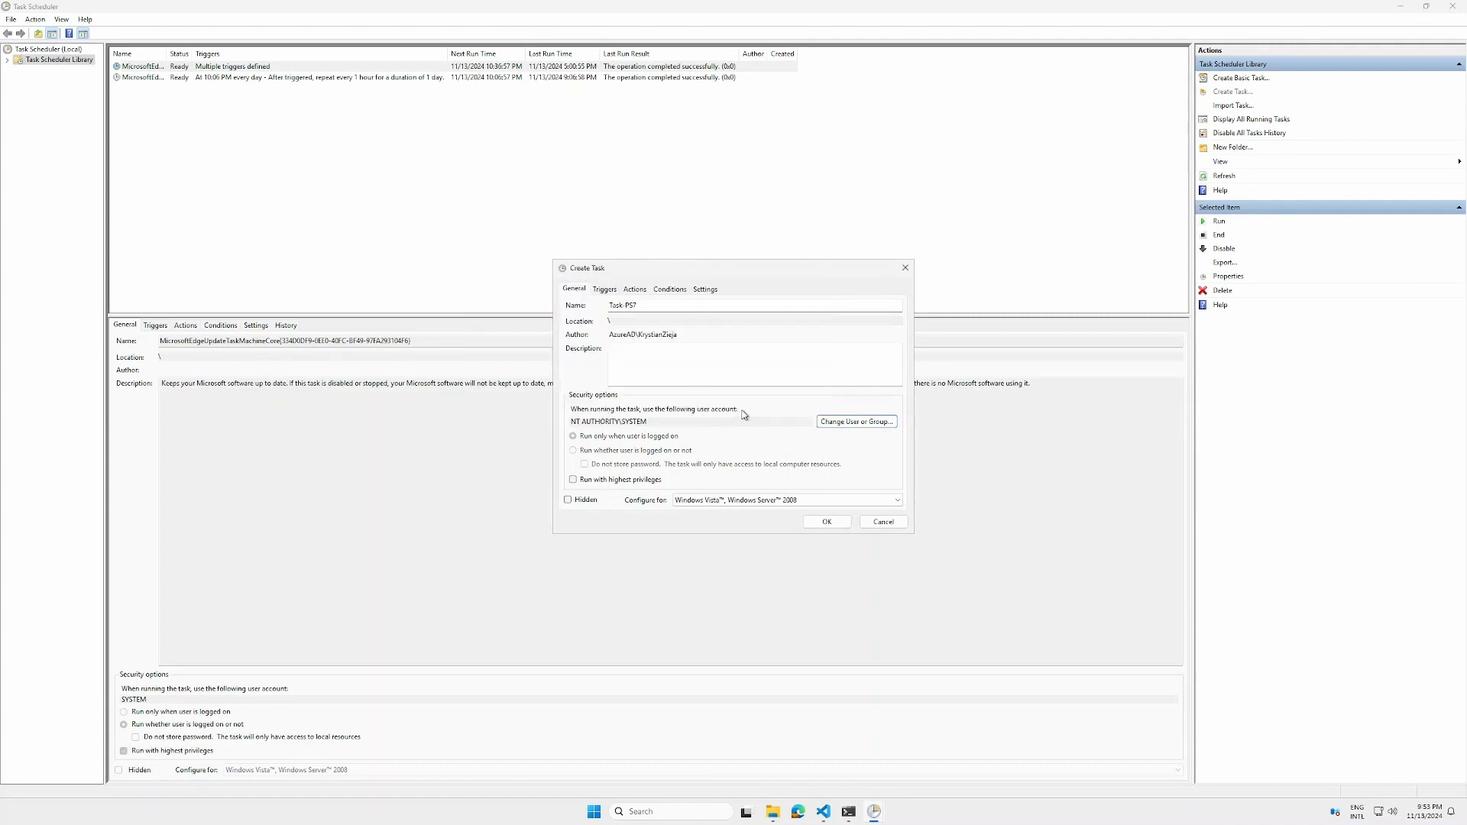
# Add a one-time trigger that repeats every 5 minutes for an indefinite duration
pyautogui.click(604, 290)
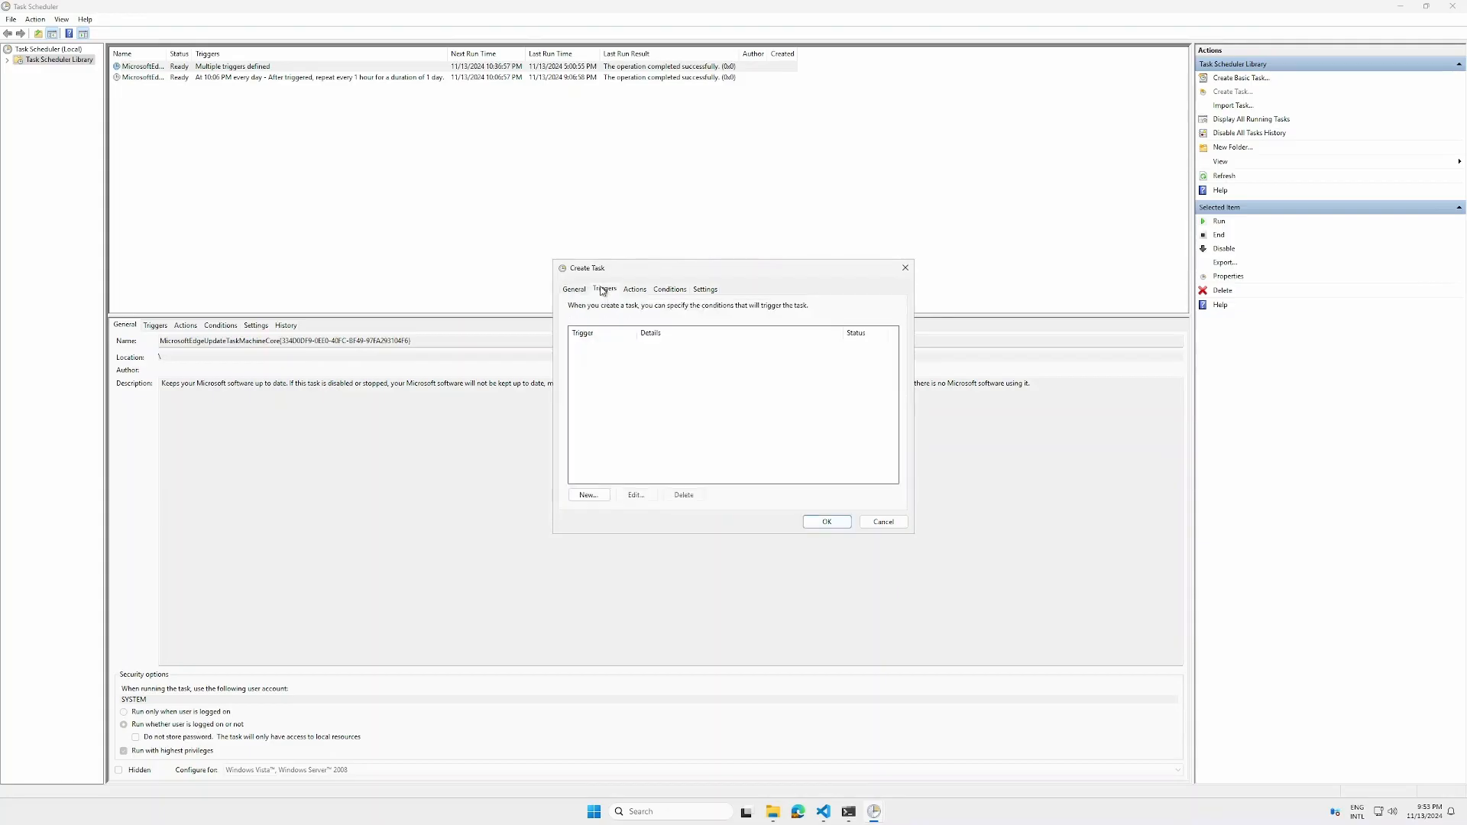
pyautogui.click(584, 496)
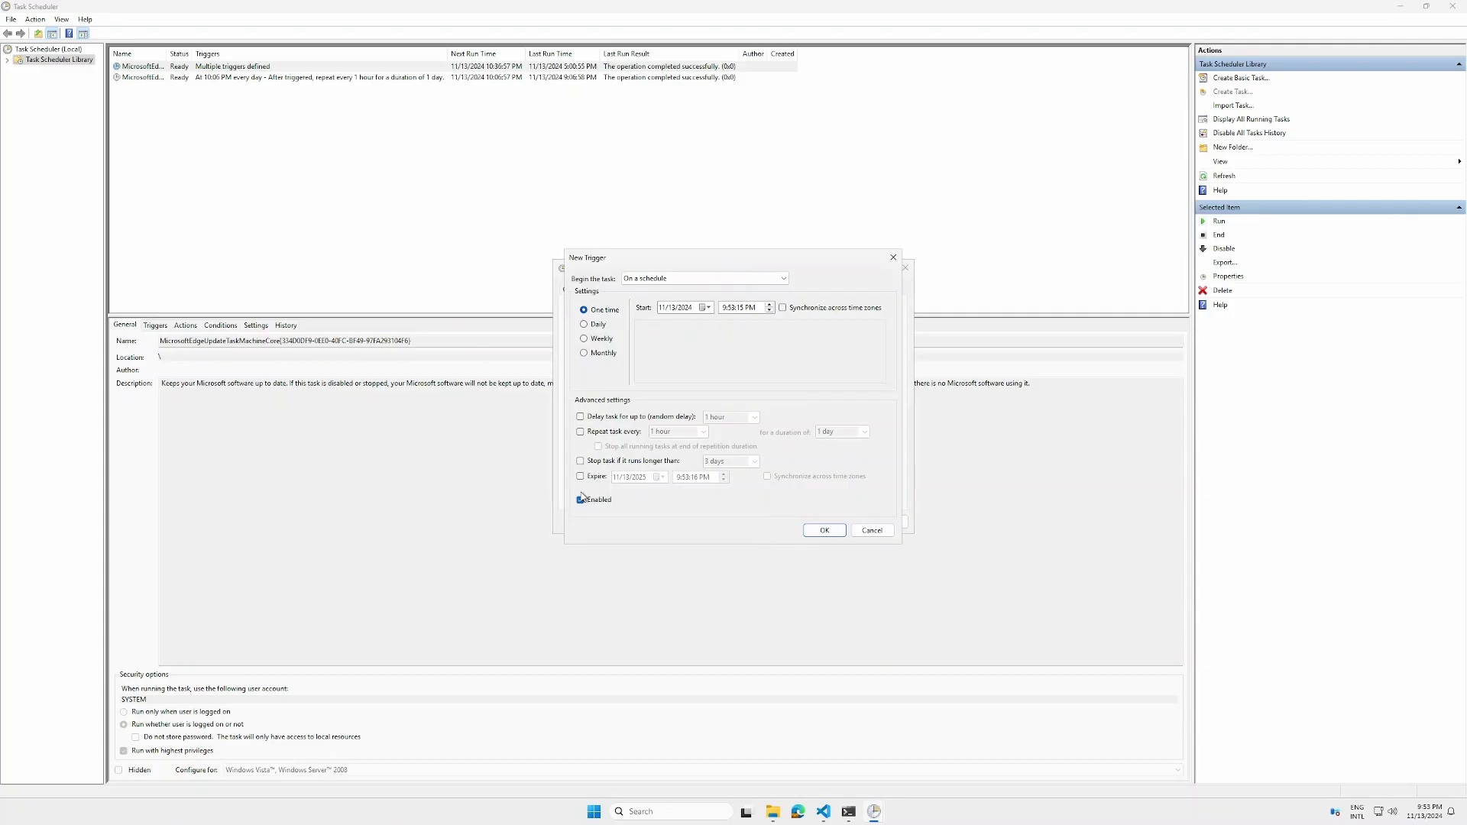
pyautogui.click(607, 433)
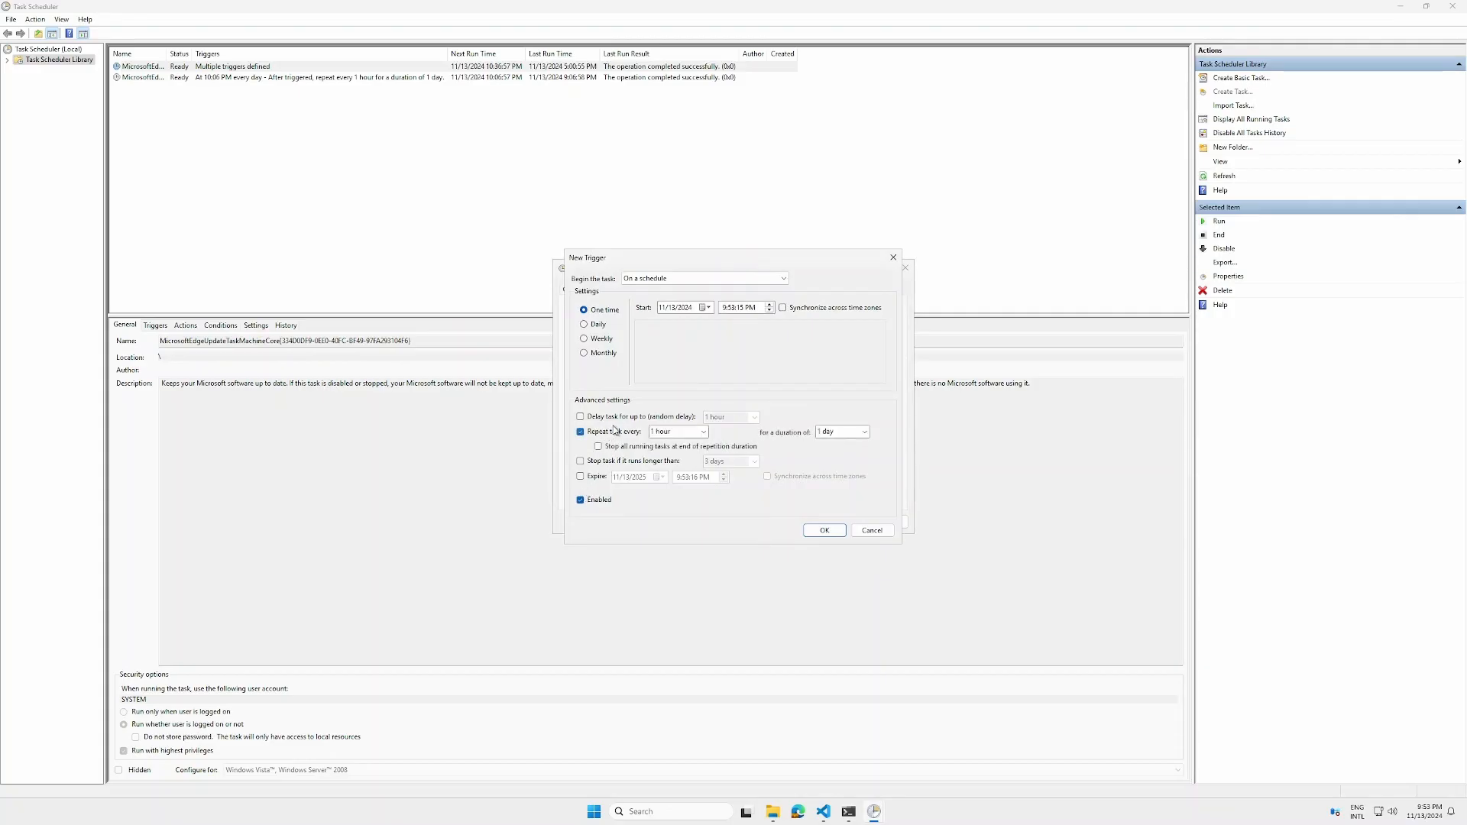
pyautogui.click(703, 433)
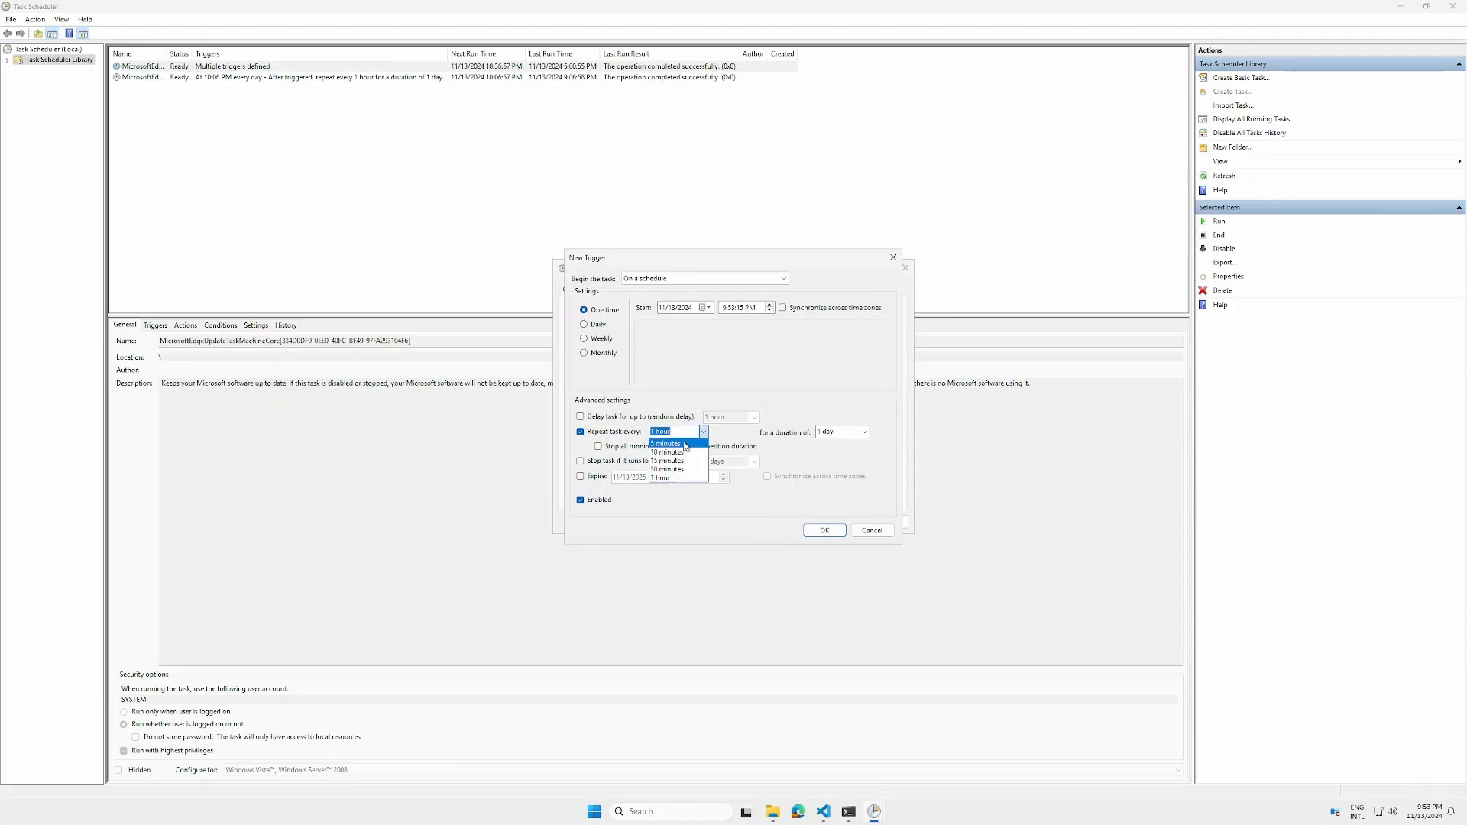
pyautogui.click(684, 444)
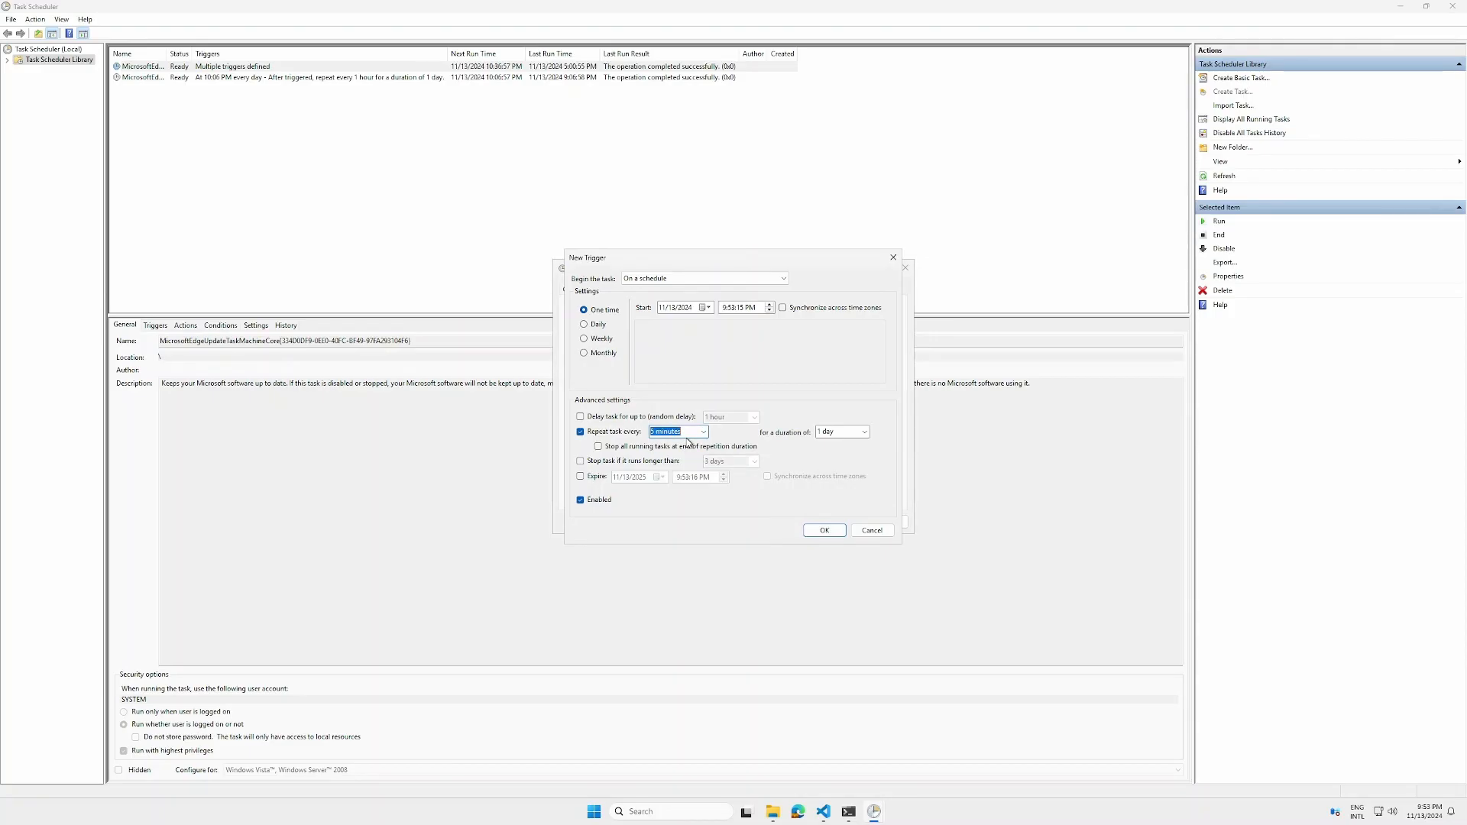
pyautogui.click(865, 433)
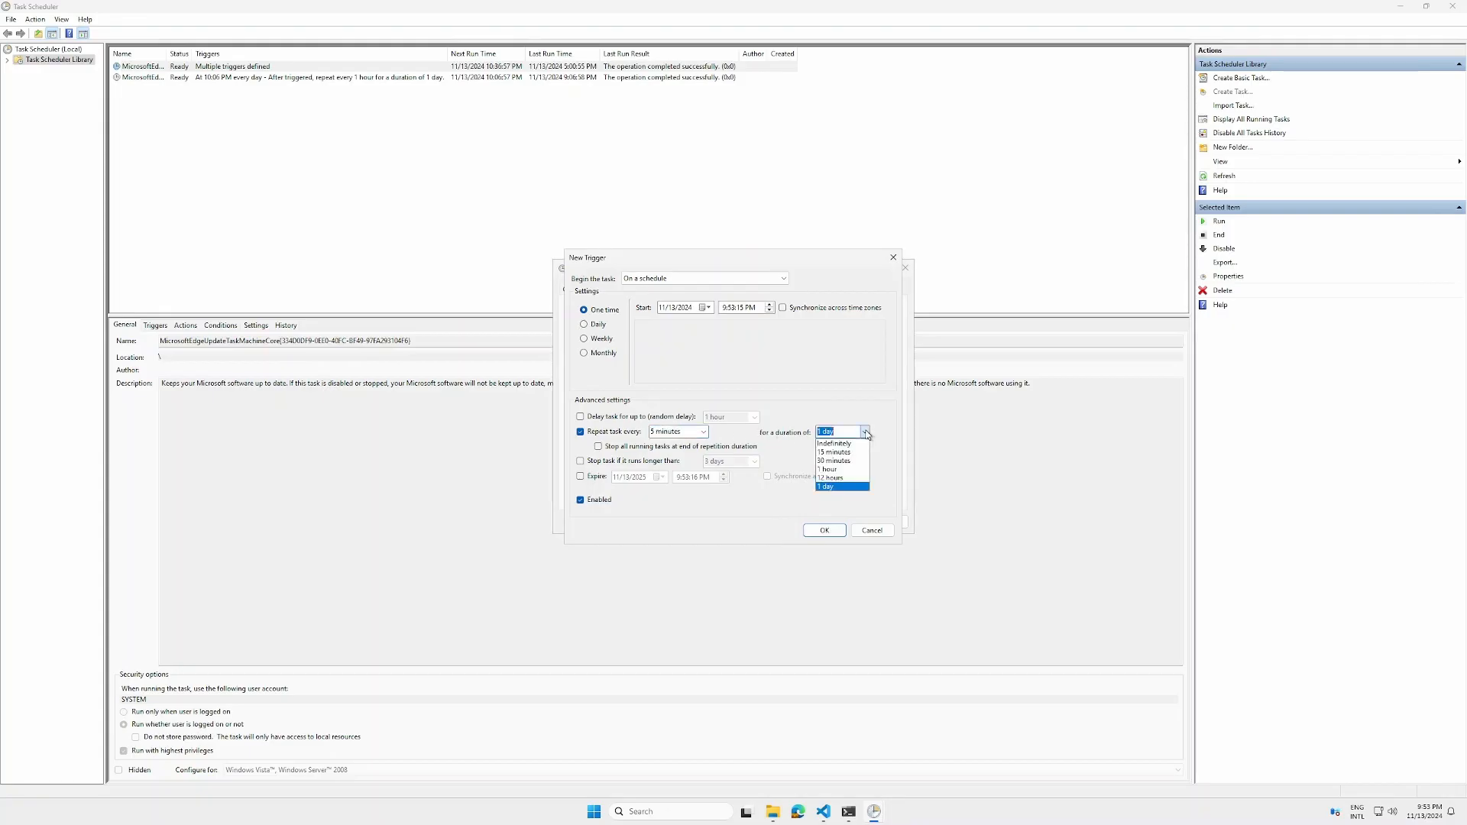
pyautogui.click(850, 443)
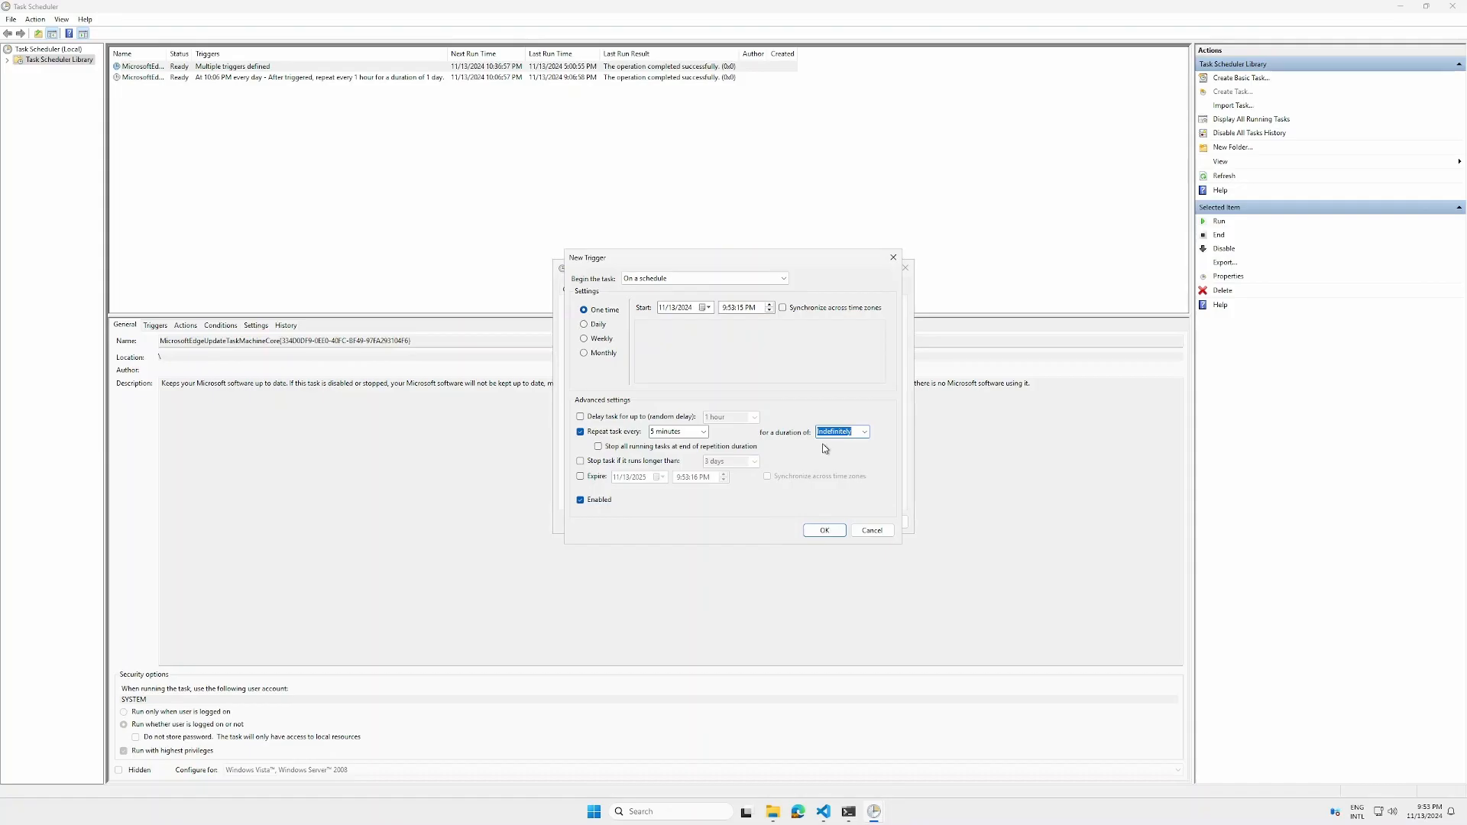
pyautogui.click(825, 530)
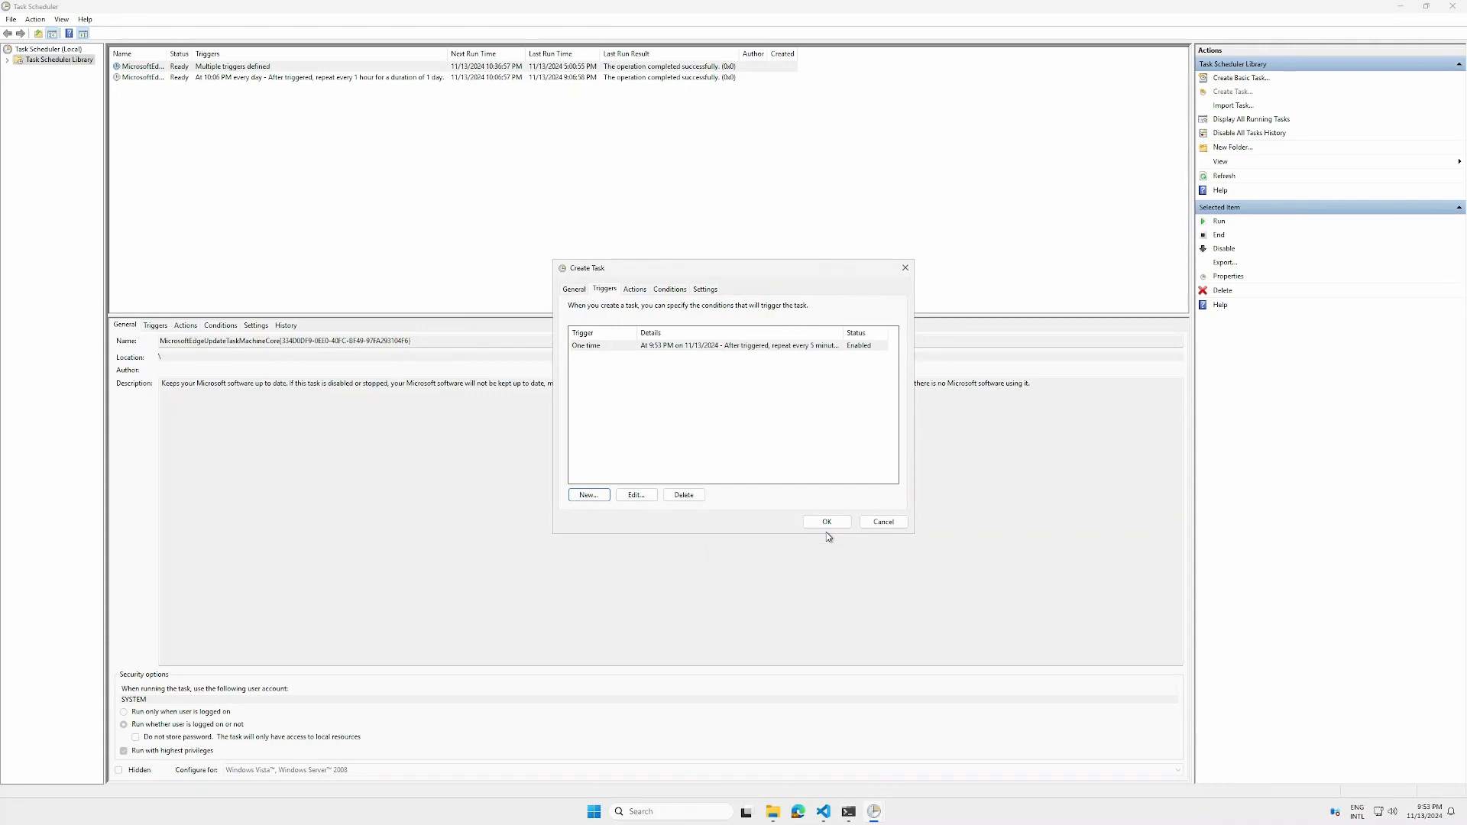
# Review the sample.ps1 PowerShell script in the code editor before defining the task's action
pyautogui.click(640, 292)
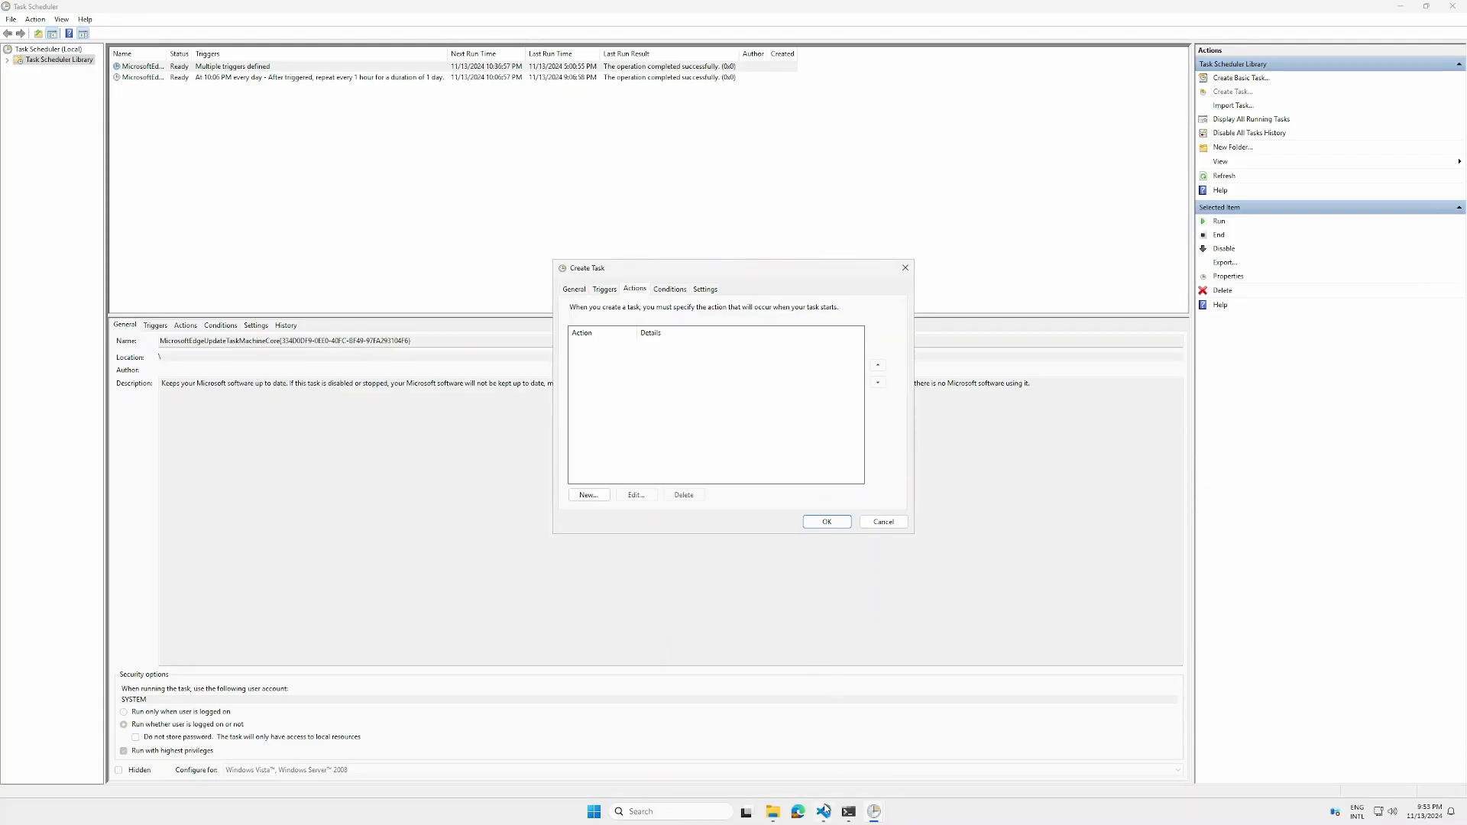
pyautogui.moveTo(823, 812)
pyautogui.click(802, 745)
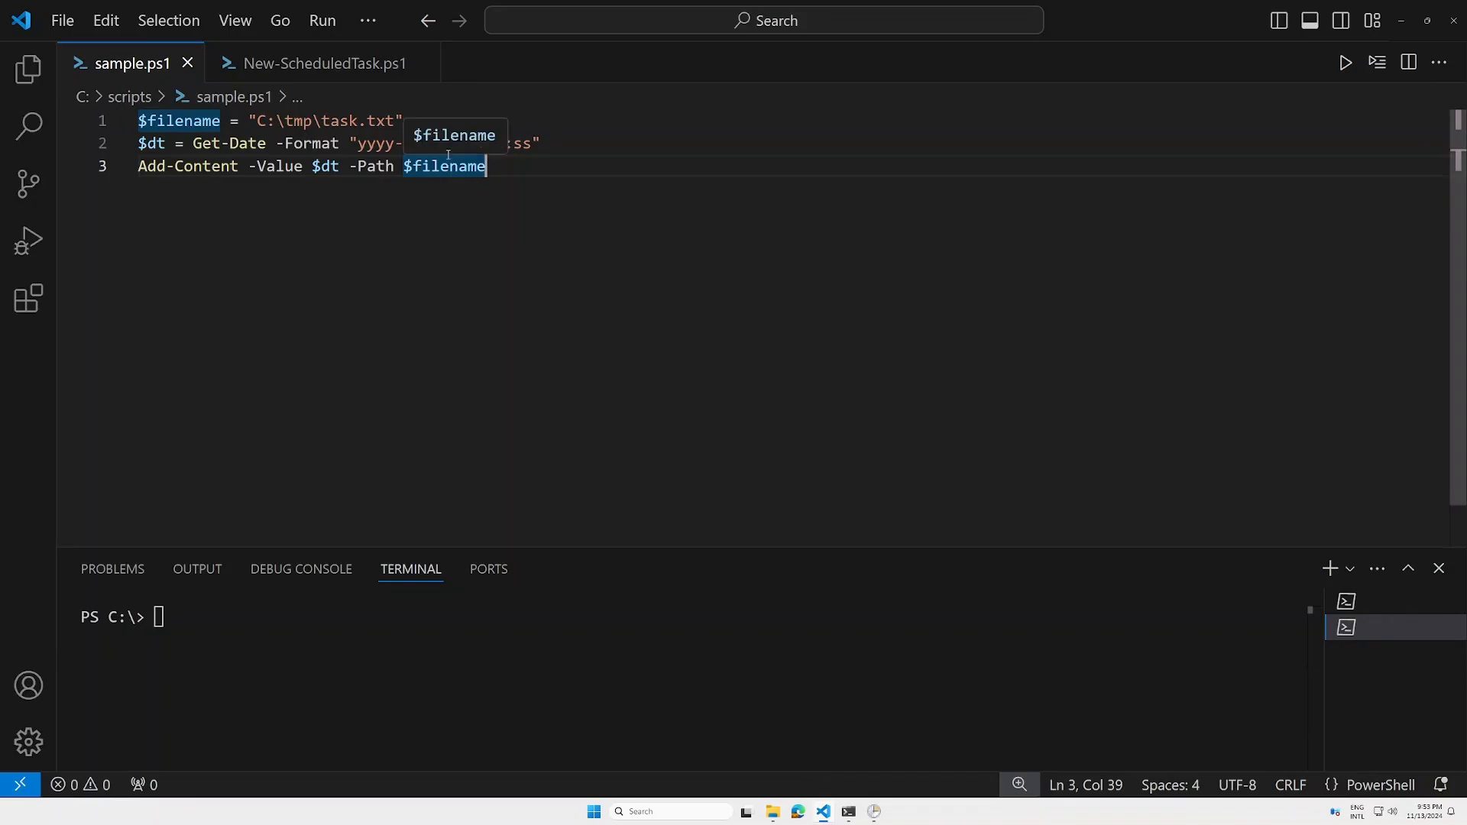
pyautogui.click(585, 122)
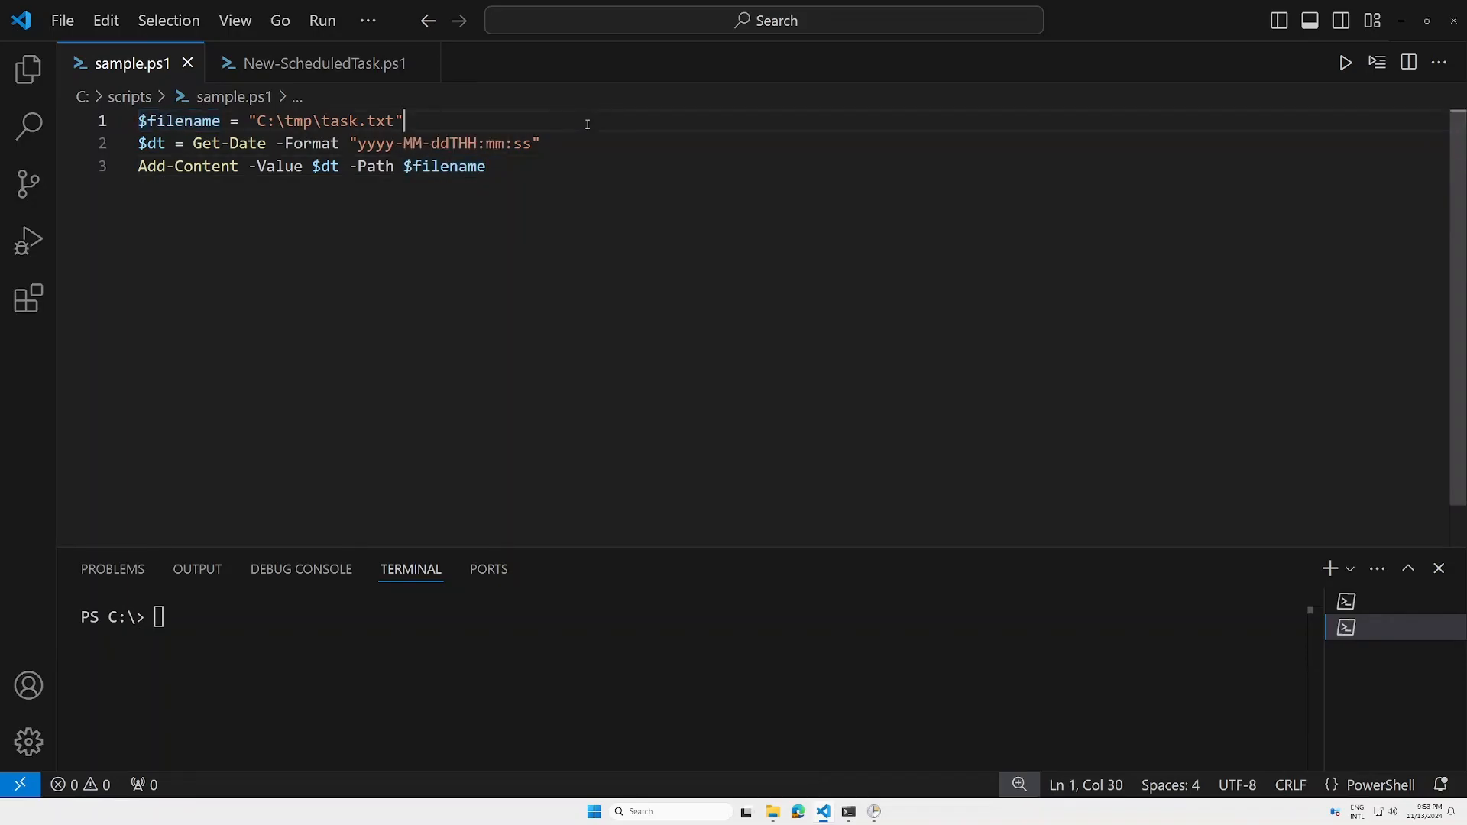
pyautogui.press('Down')
pyautogui.press('Down')
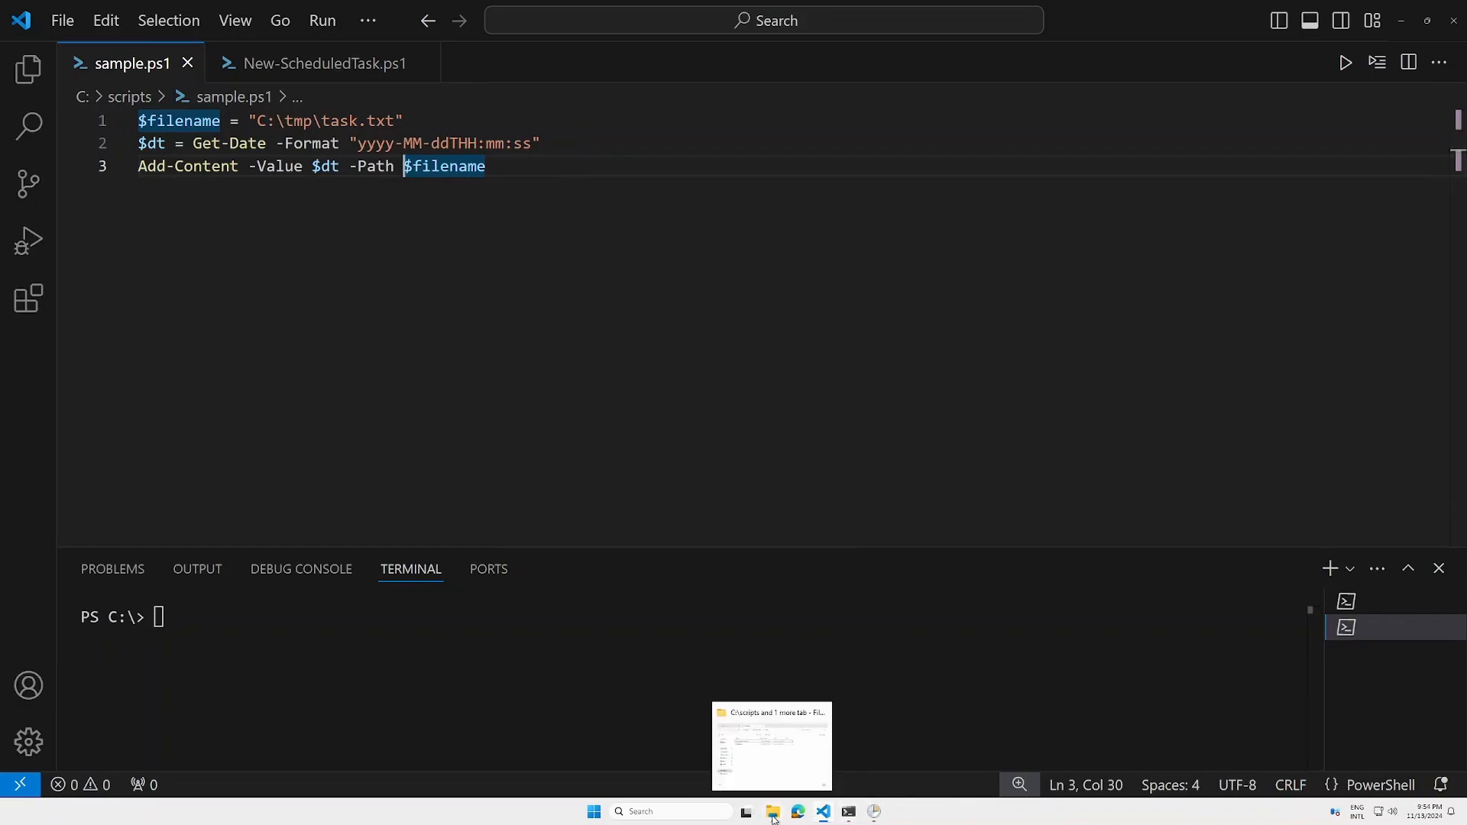
pyautogui.hotkey('alt', 'Tab')
# Add a new action that starts the program pwsh
pyautogui.click(589, 495)
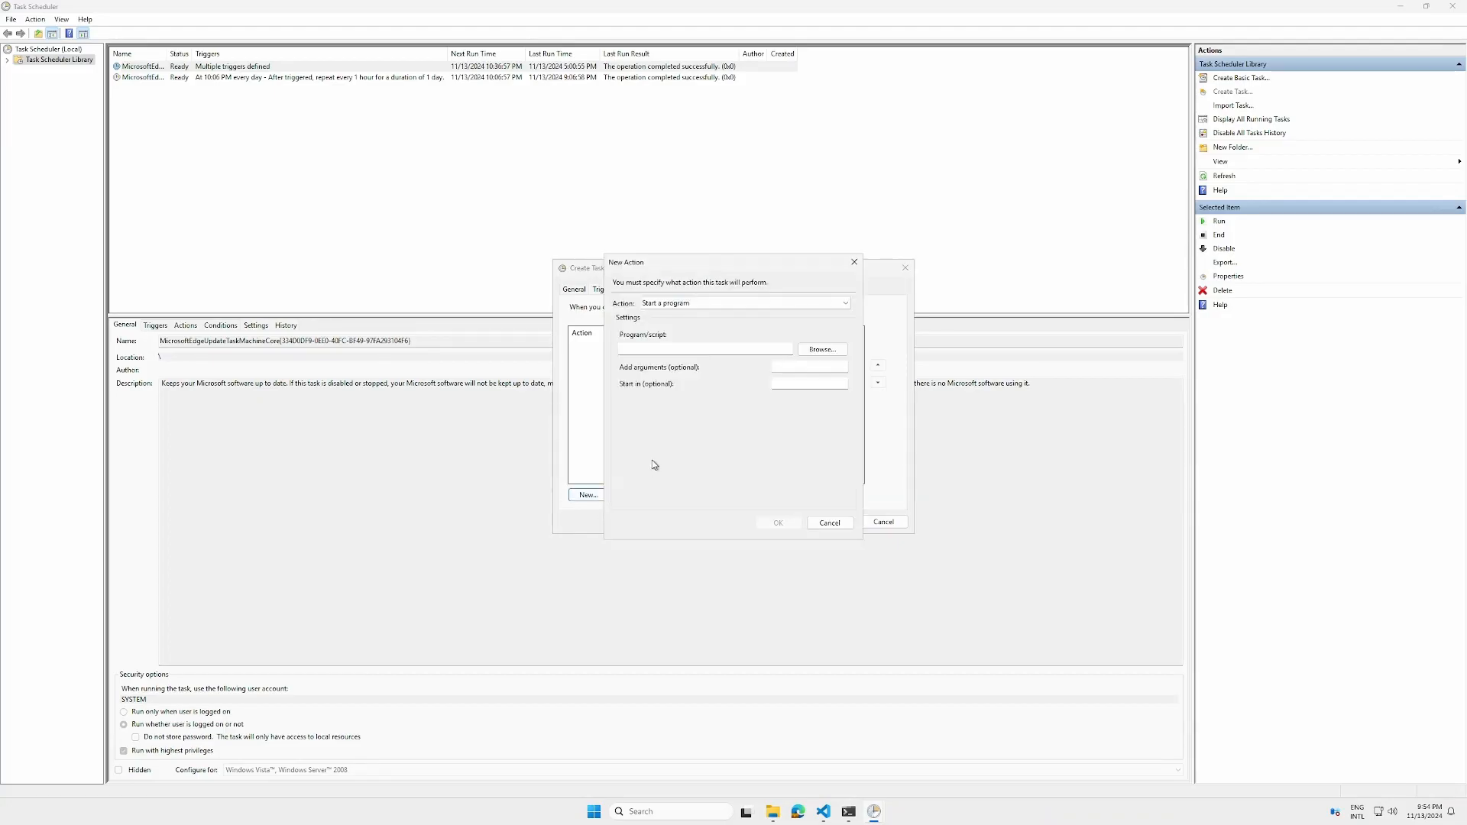
pyautogui.click(712, 350)
pyautogui.write('pwsh')
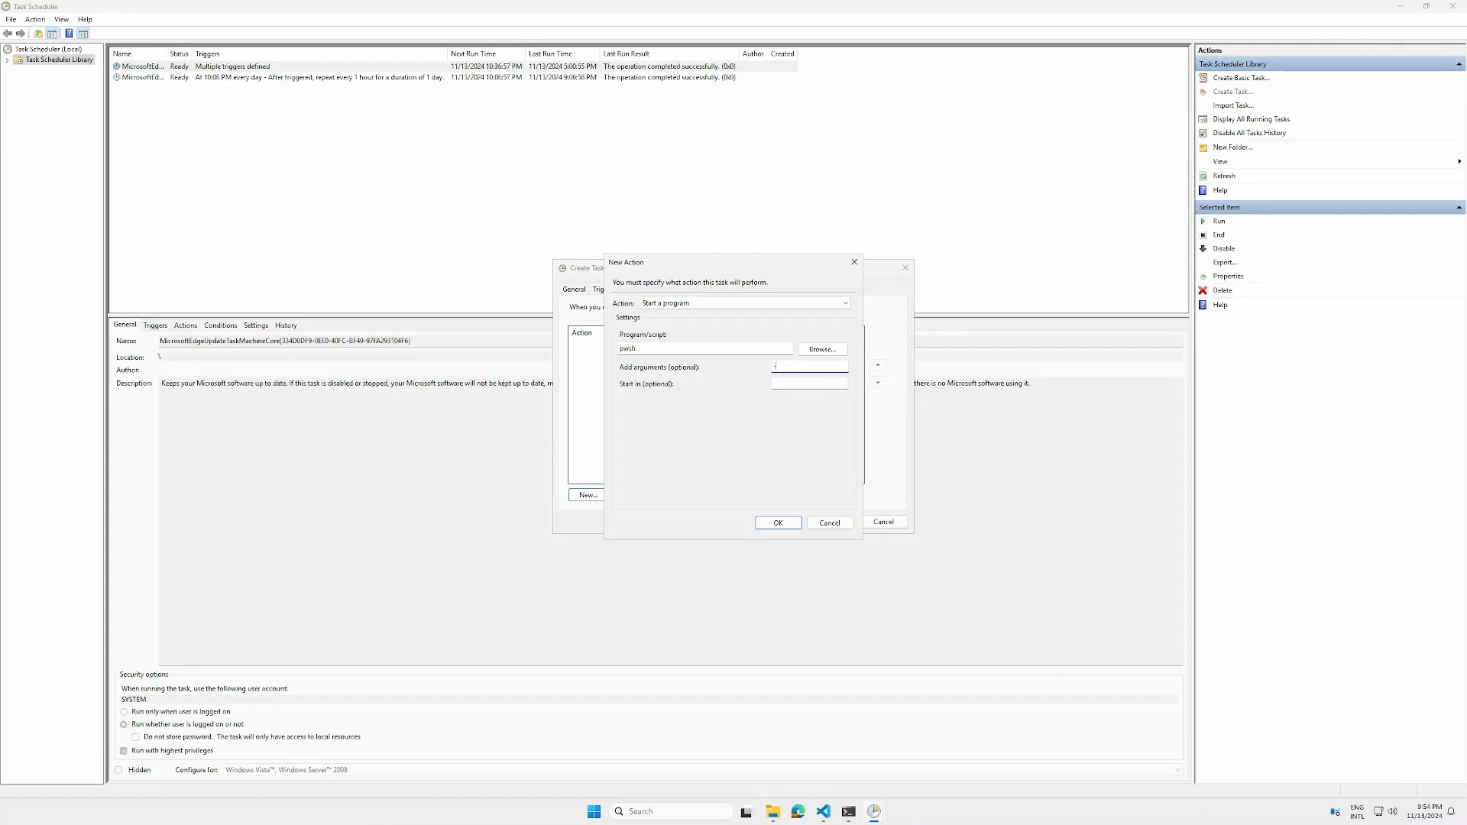
# Start entering the command-line arguments for the pwsh action
pyautogui.write('o')
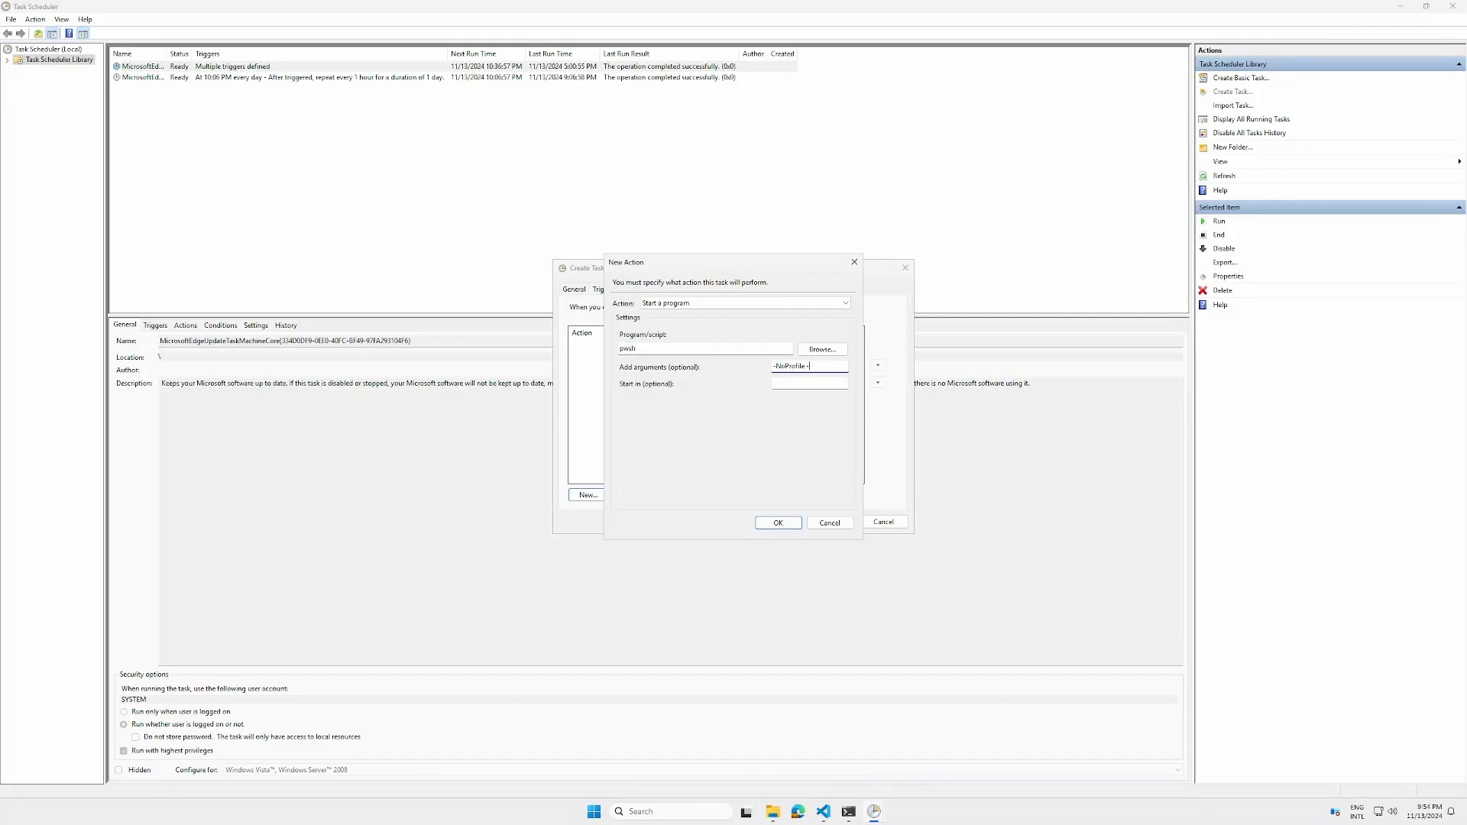
# Continue the pwsh action's arguments so they read -NoProfile -Windo, starting the window option
pyautogui.write('Profile -Windo')
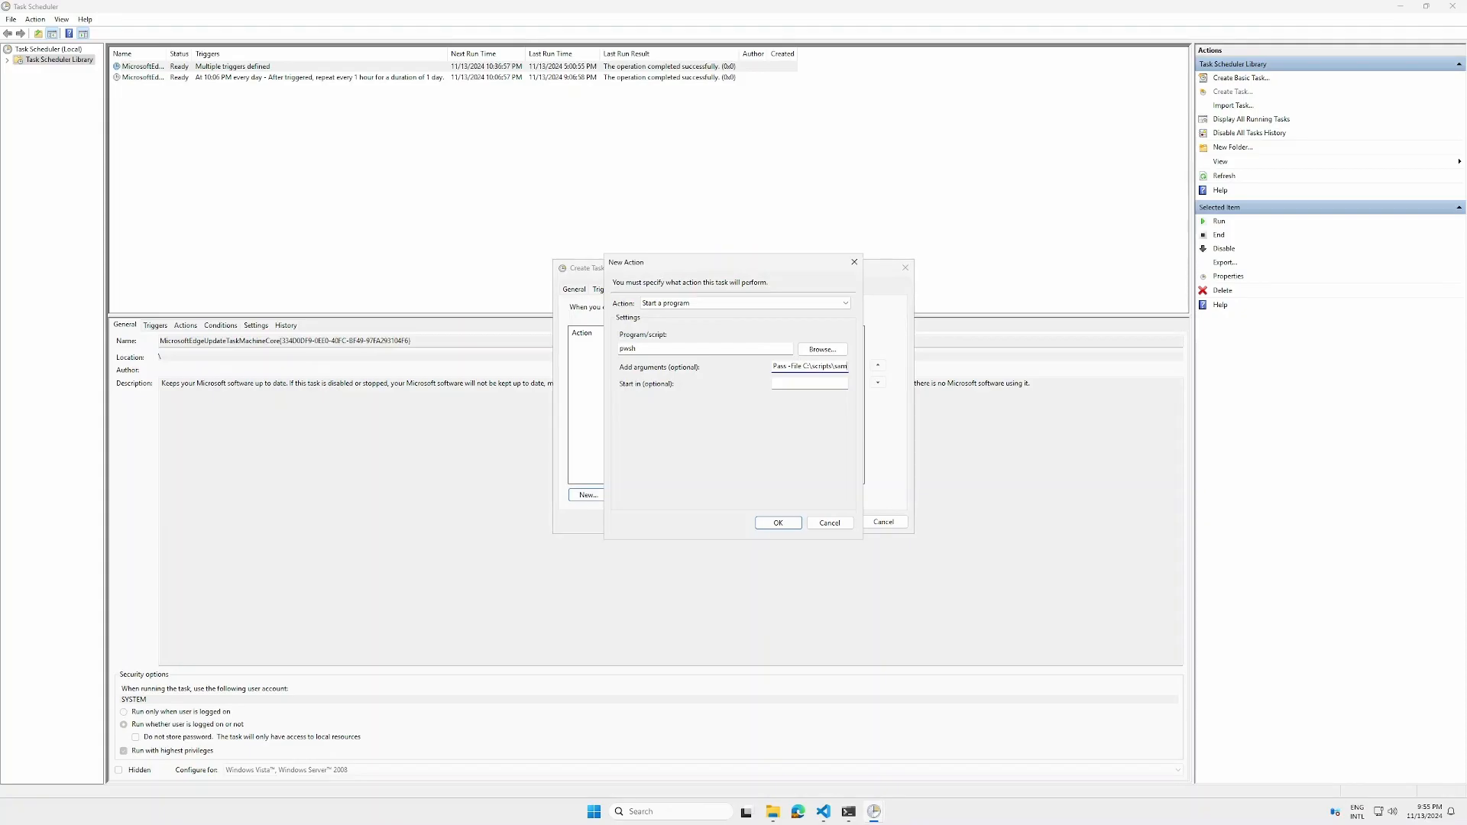
# Finish the pwsh arguments by completing the script path so they end with -File C:\scripts\sample.ps1
pyautogui.write('ple.ps1')
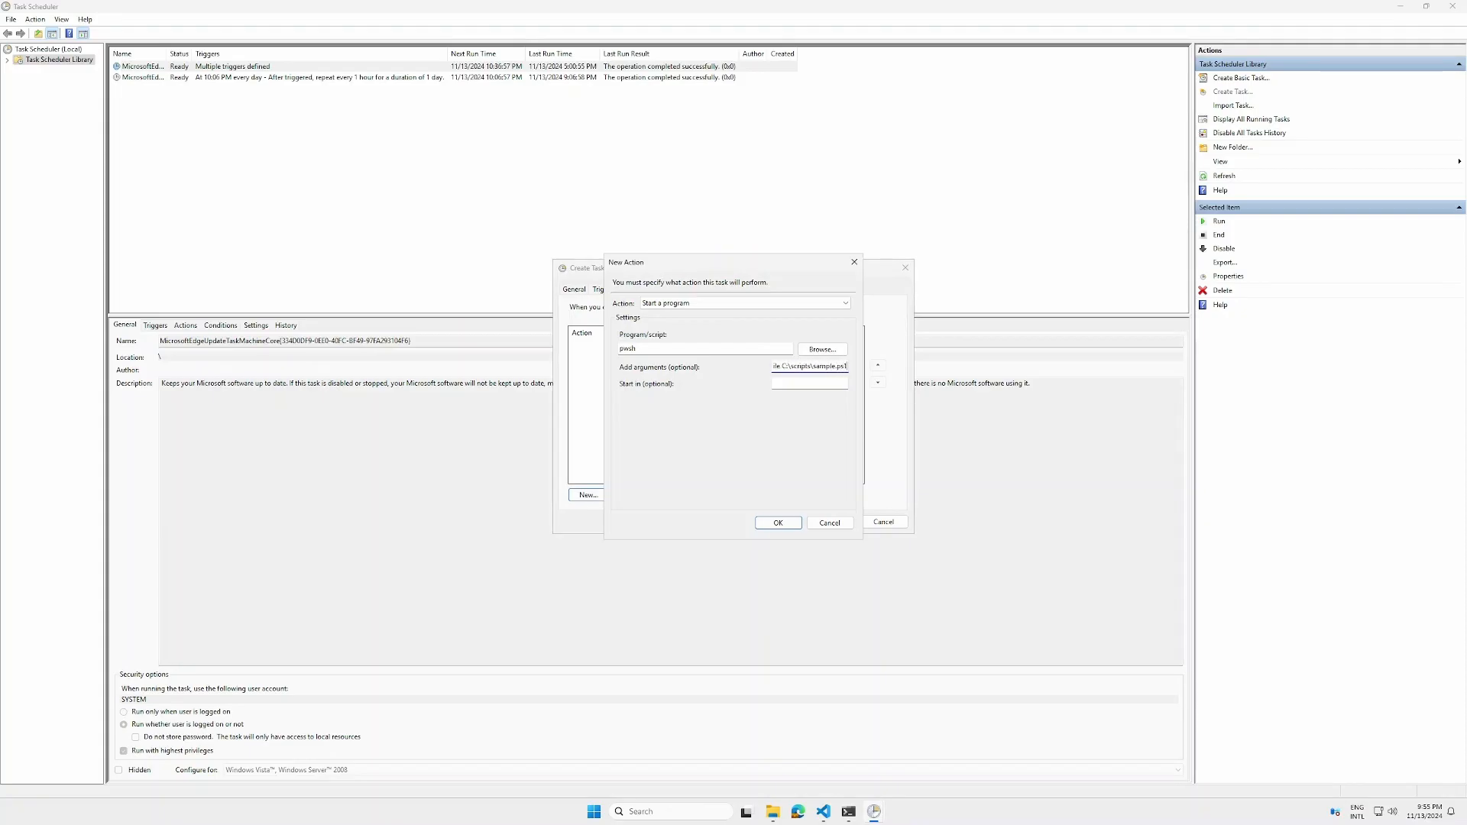
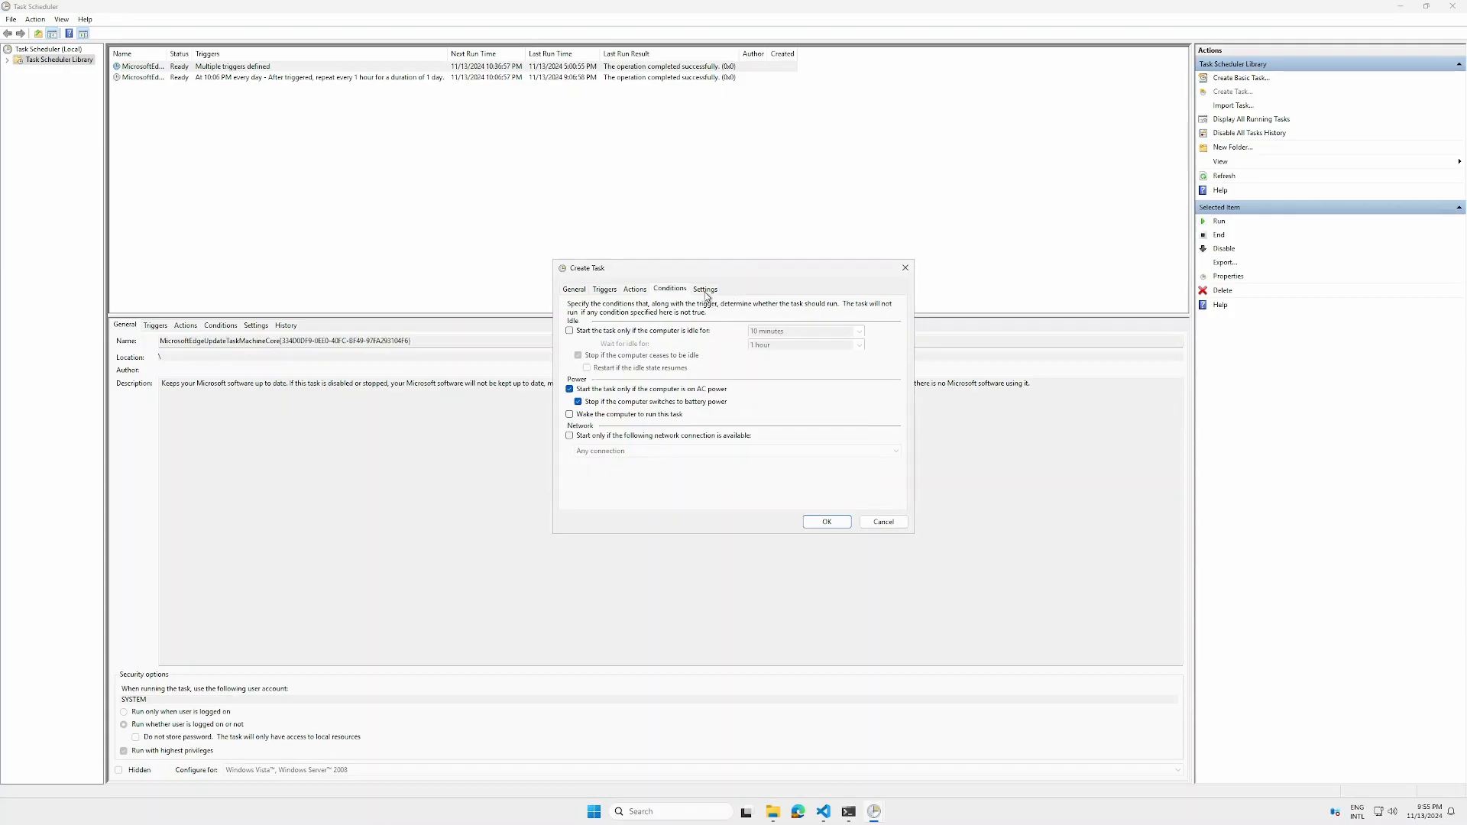
# Review the task's Settings options and save the new scheduled task
pyautogui.click(704, 290)
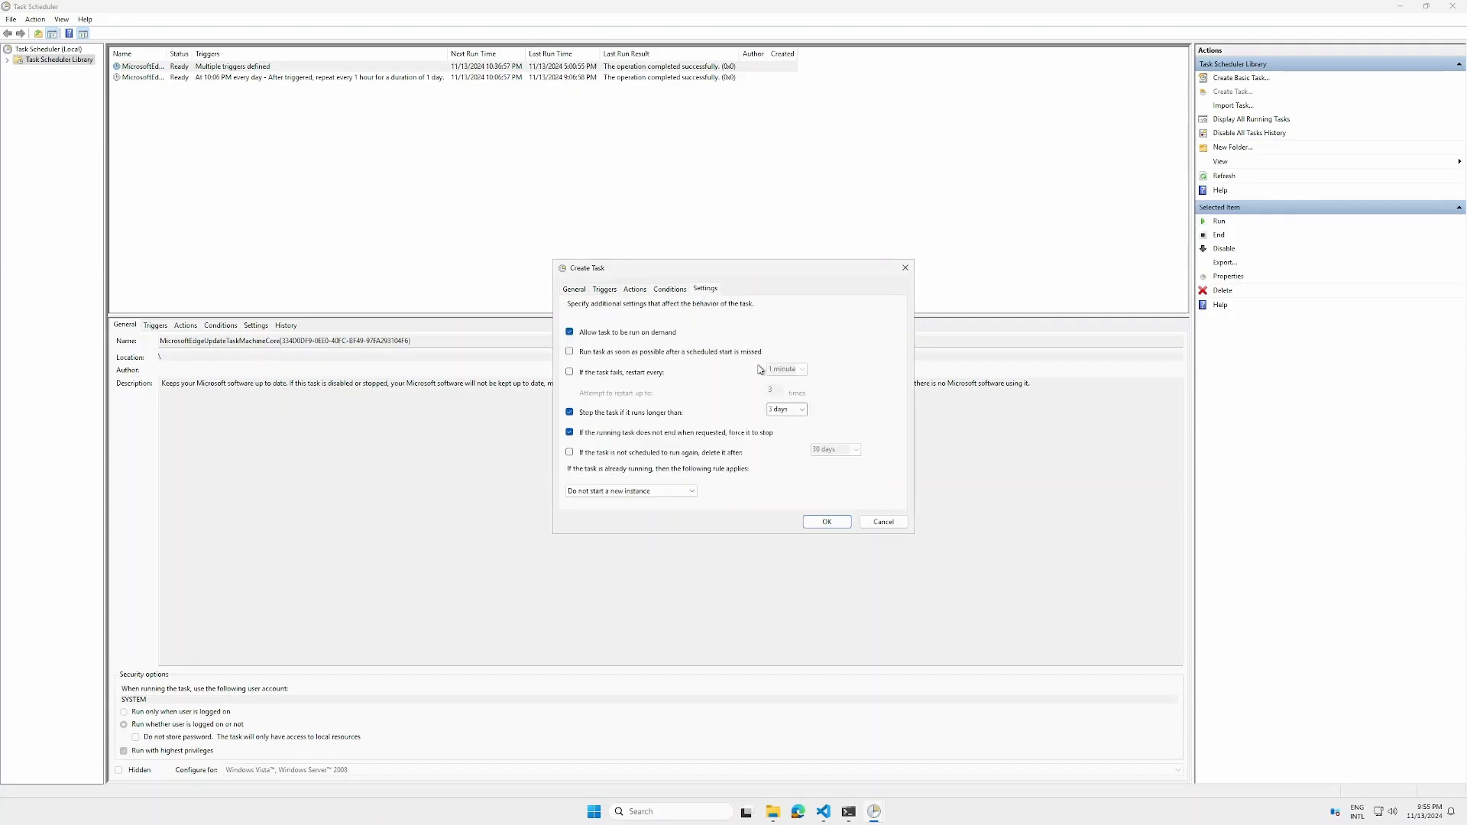
pyautogui.click(834, 521)
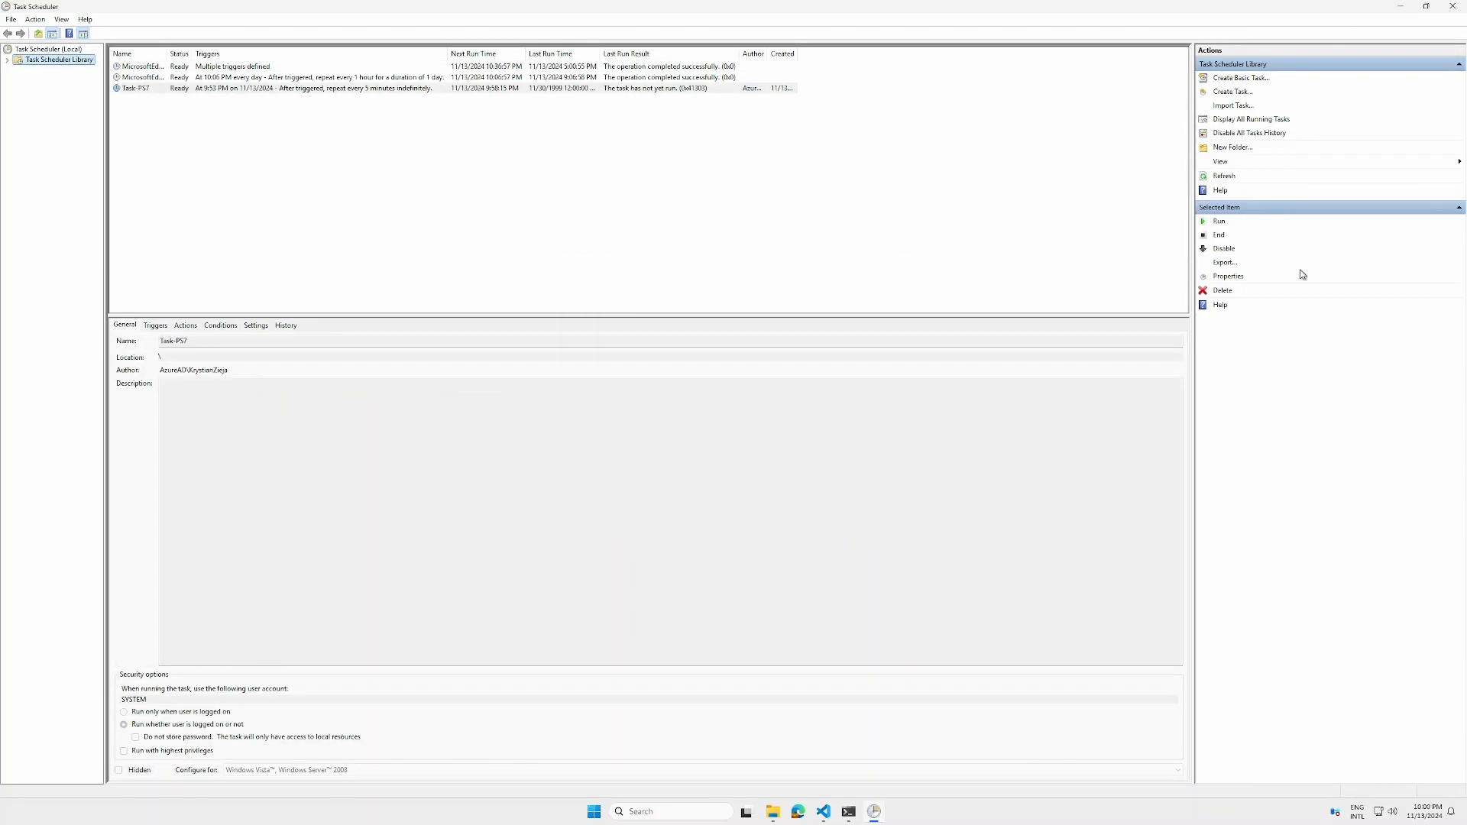
# Refresh the task list and open task.txt in C:\tmp to check the script's output
pyautogui.click(1230, 176)
pyautogui.moveTo(773, 811)
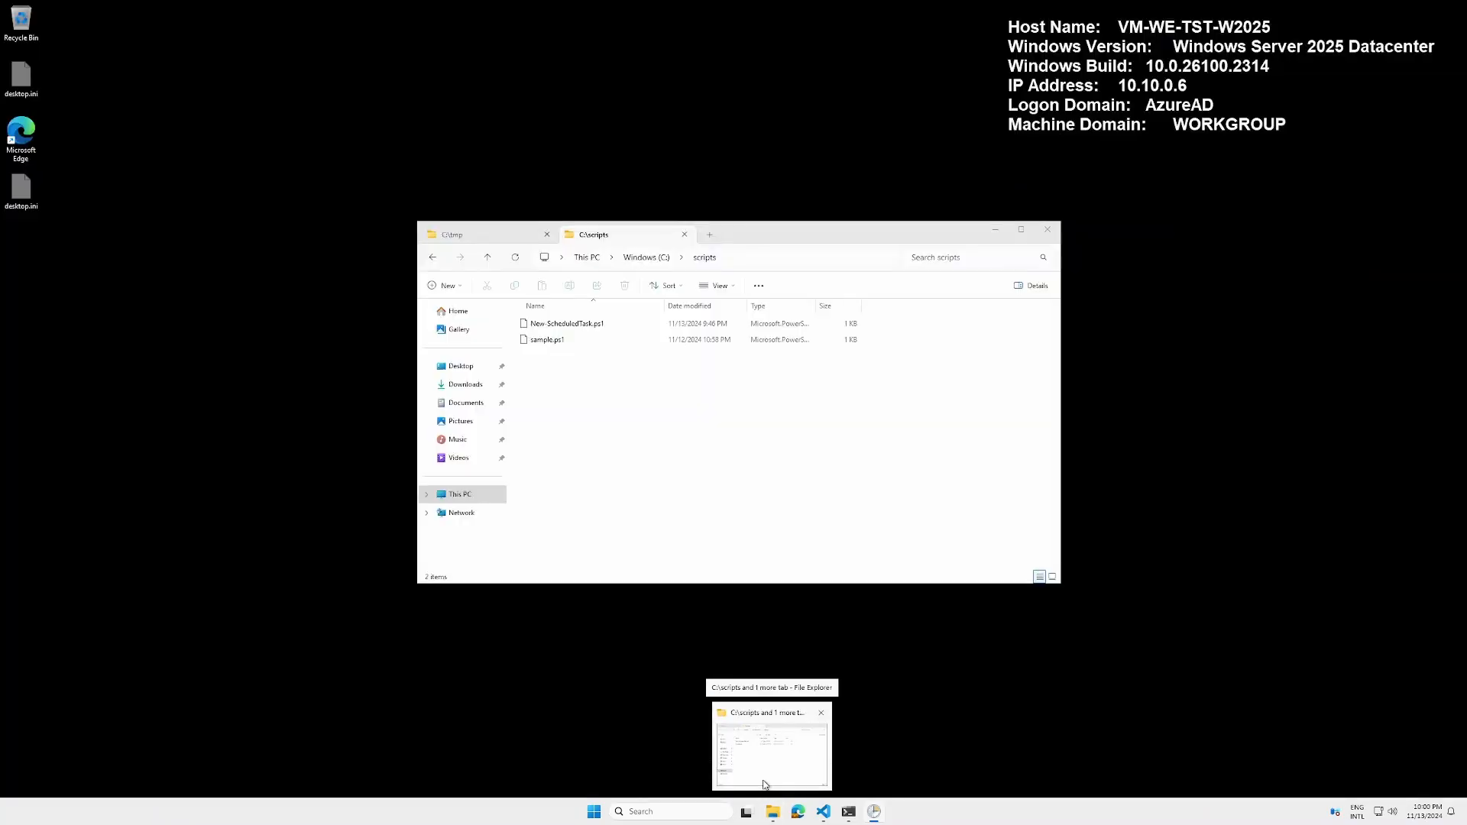
pyautogui.click(764, 785)
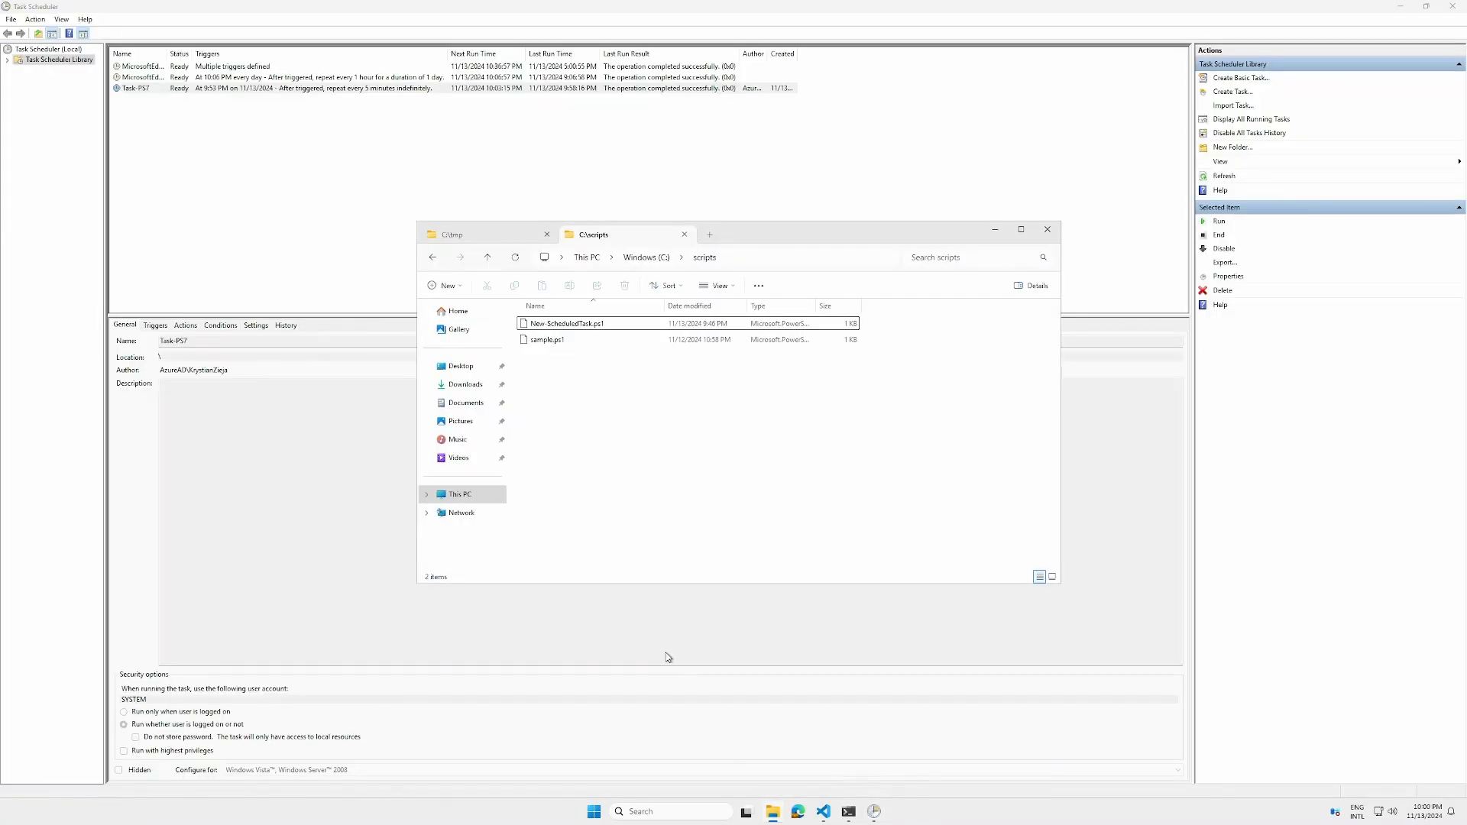
pyautogui.click(464, 237)
pyautogui.click(464, 236)
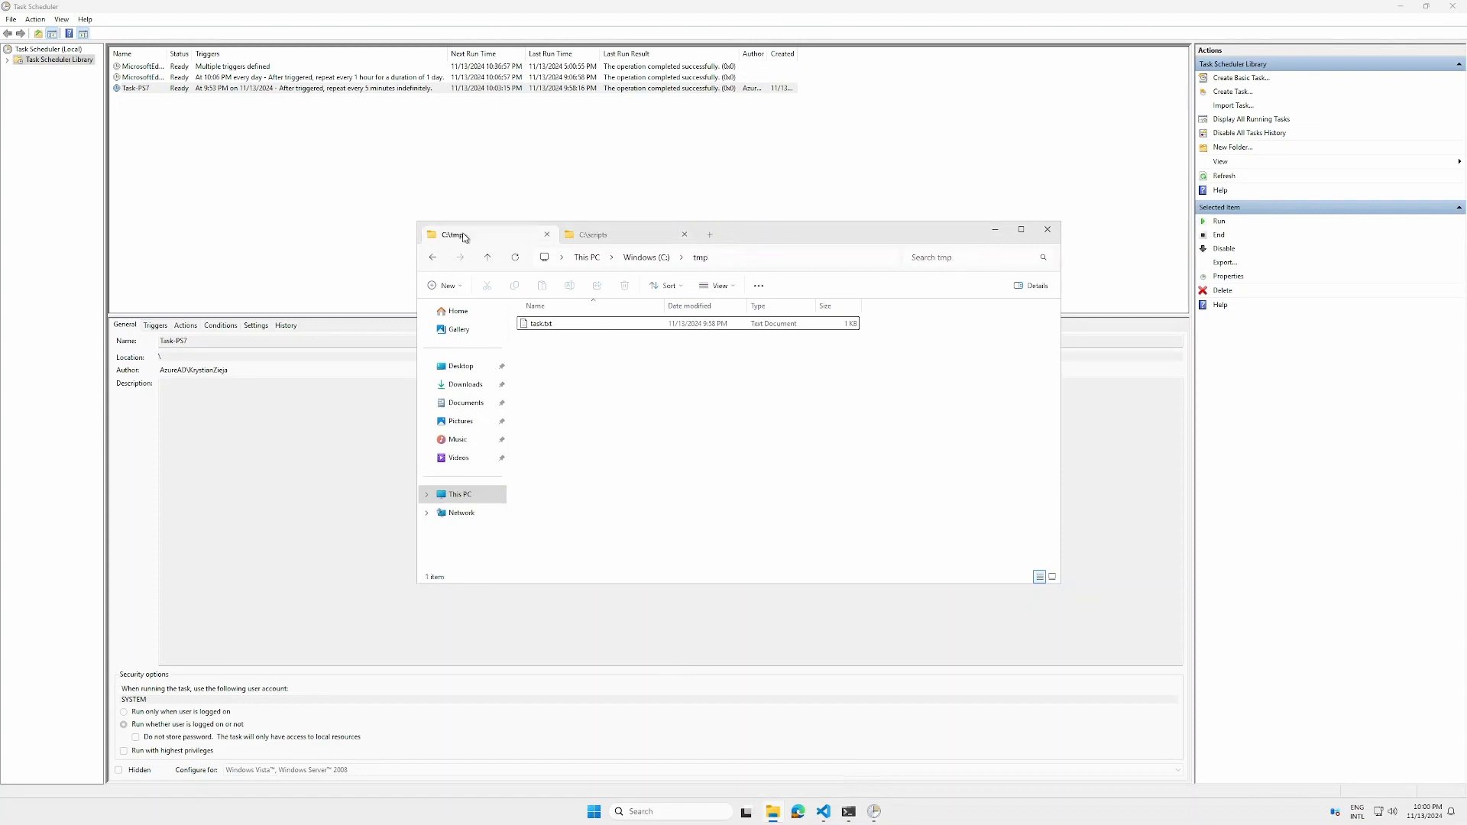
pyautogui.click(541, 326)
pyautogui.doubleClick(541, 326)
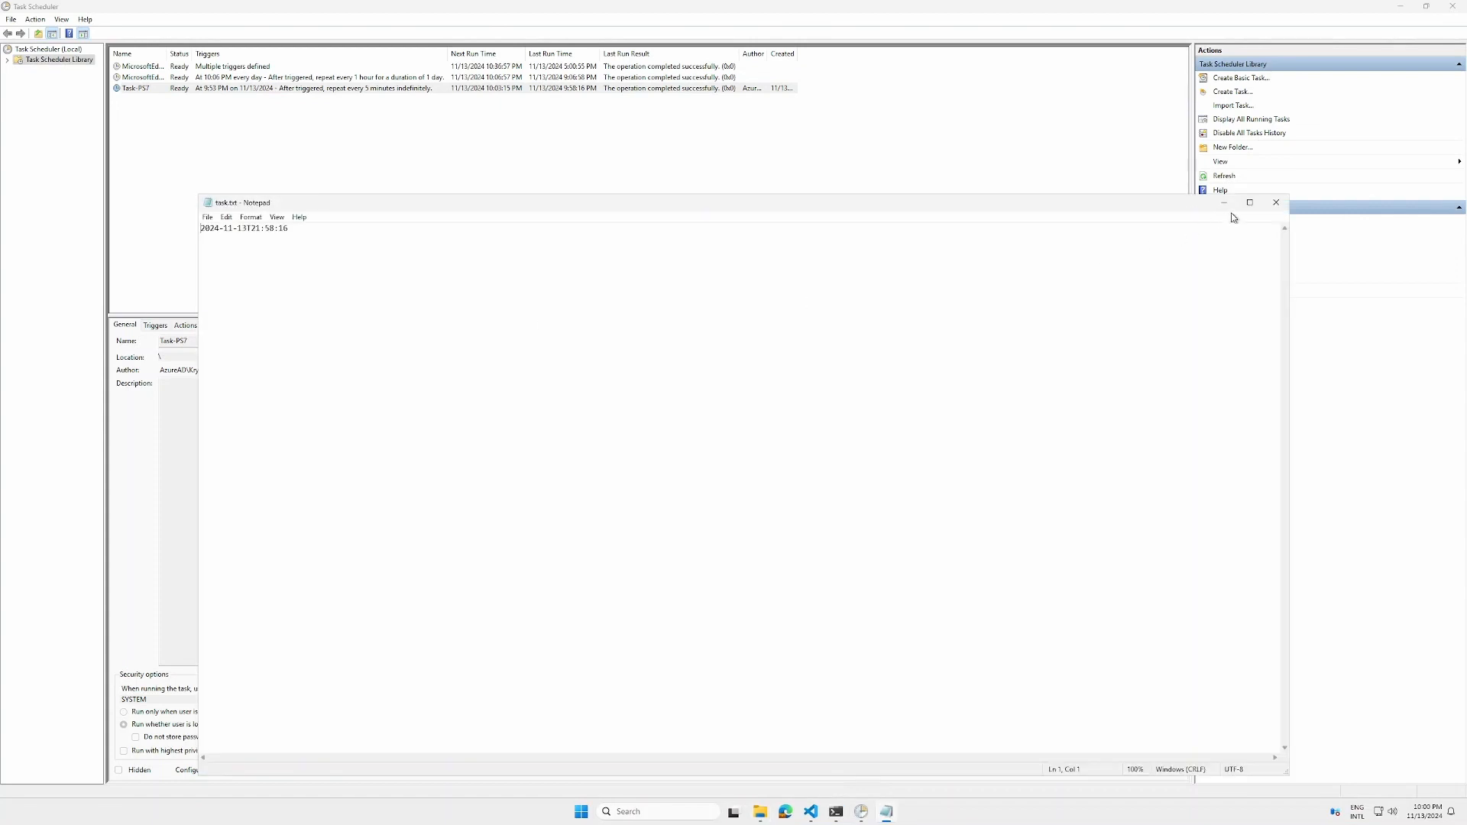
pyautogui.click(1275, 203)
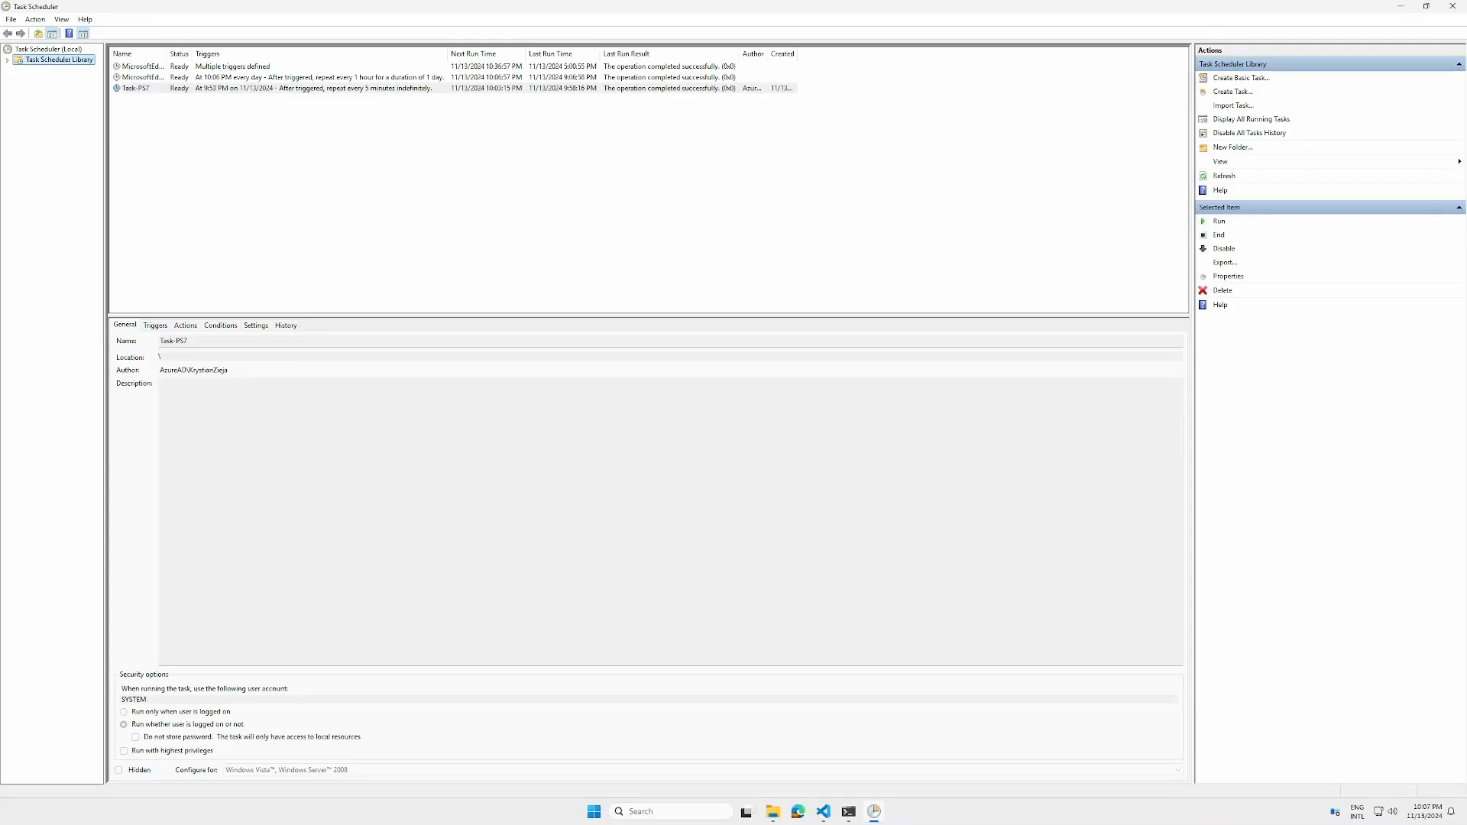
# Refresh the task list again and reopen task.txt in C:\tmp to check for a new entry
pyautogui.click(1224, 178)
pyautogui.moveTo(765, 815)
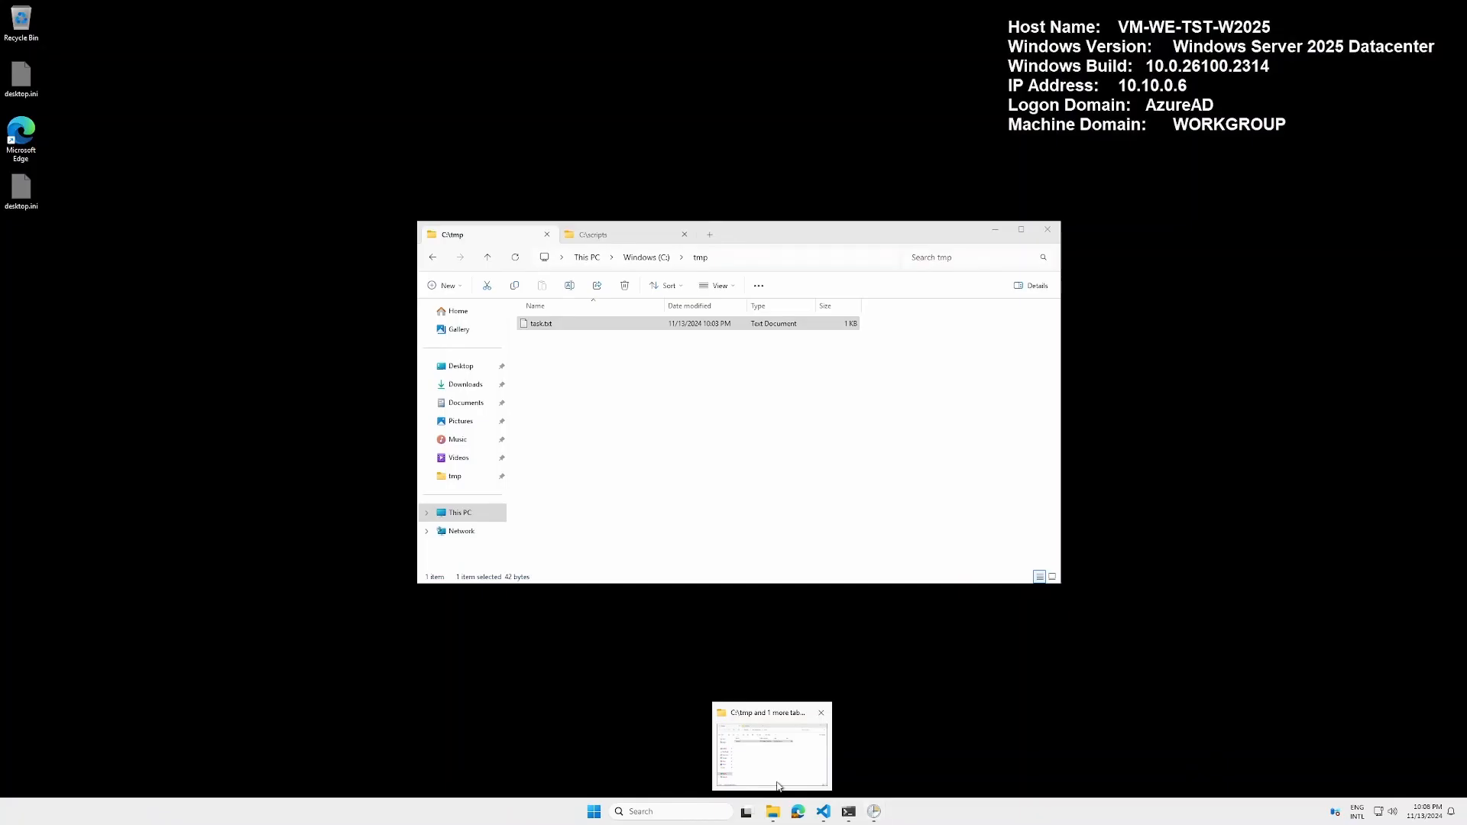
pyautogui.click(777, 787)
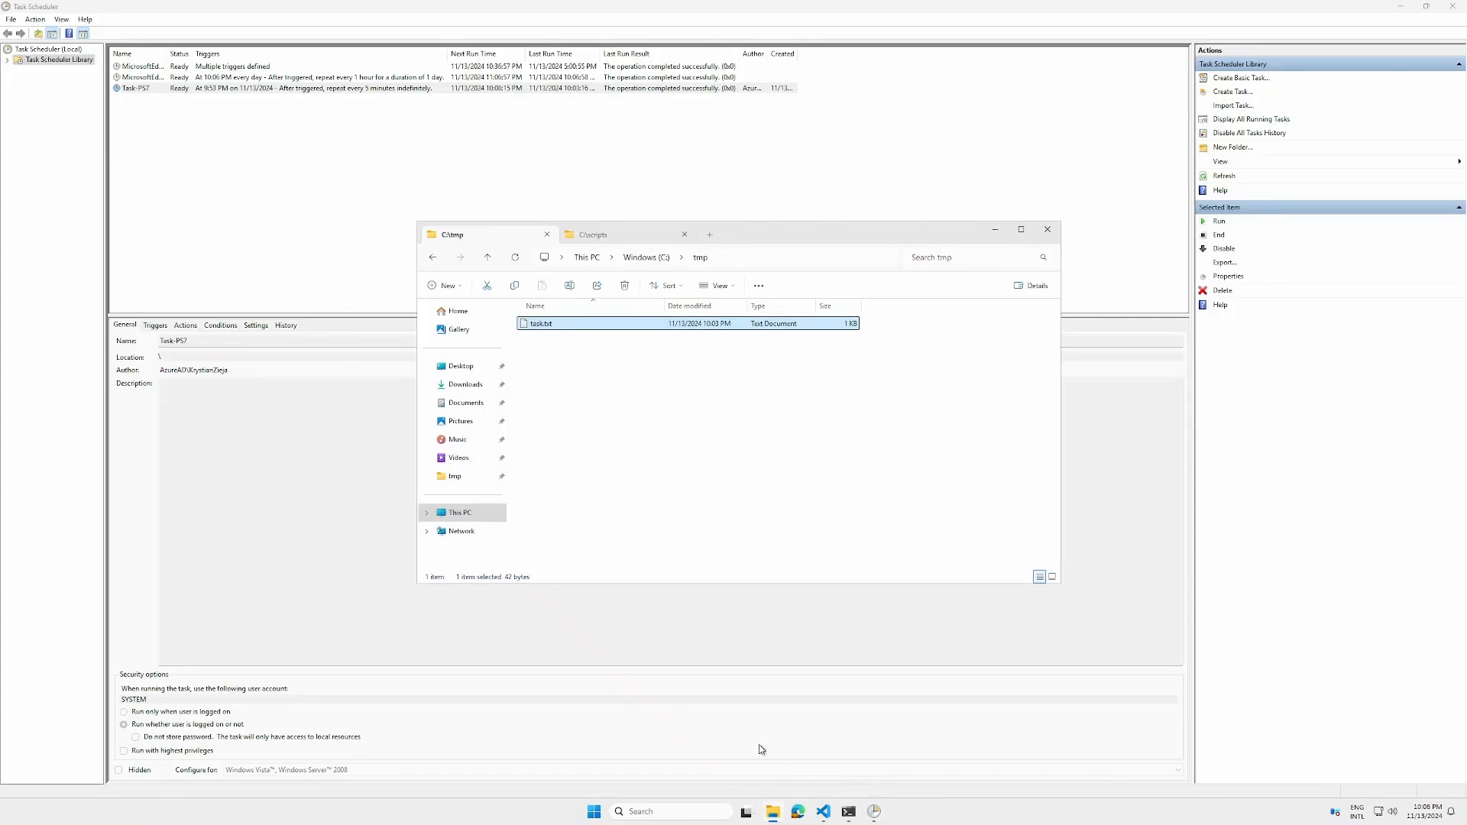
pyautogui.doubleClick(542, 323)
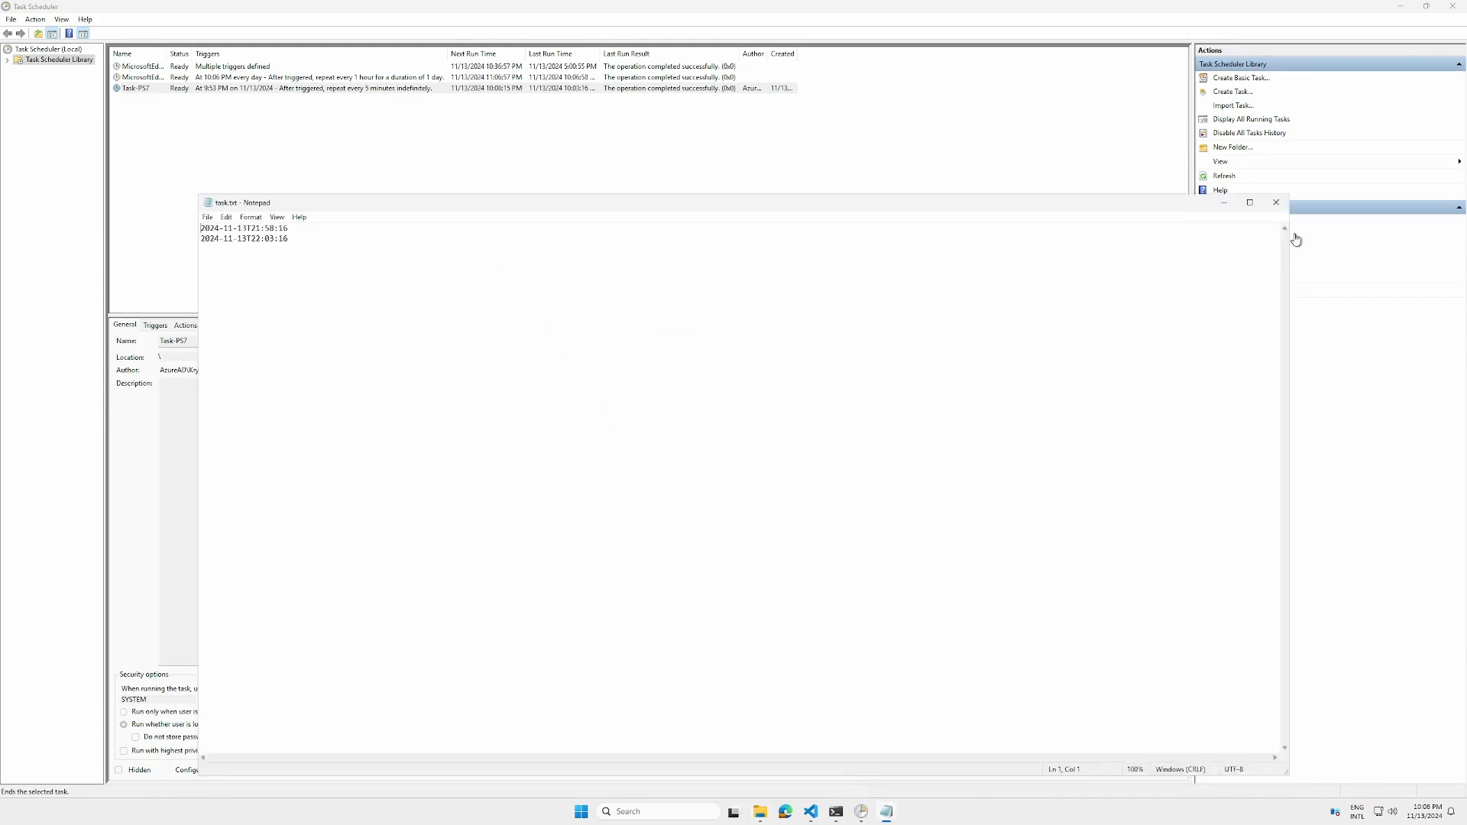
pyautogui.click(1275, 203)
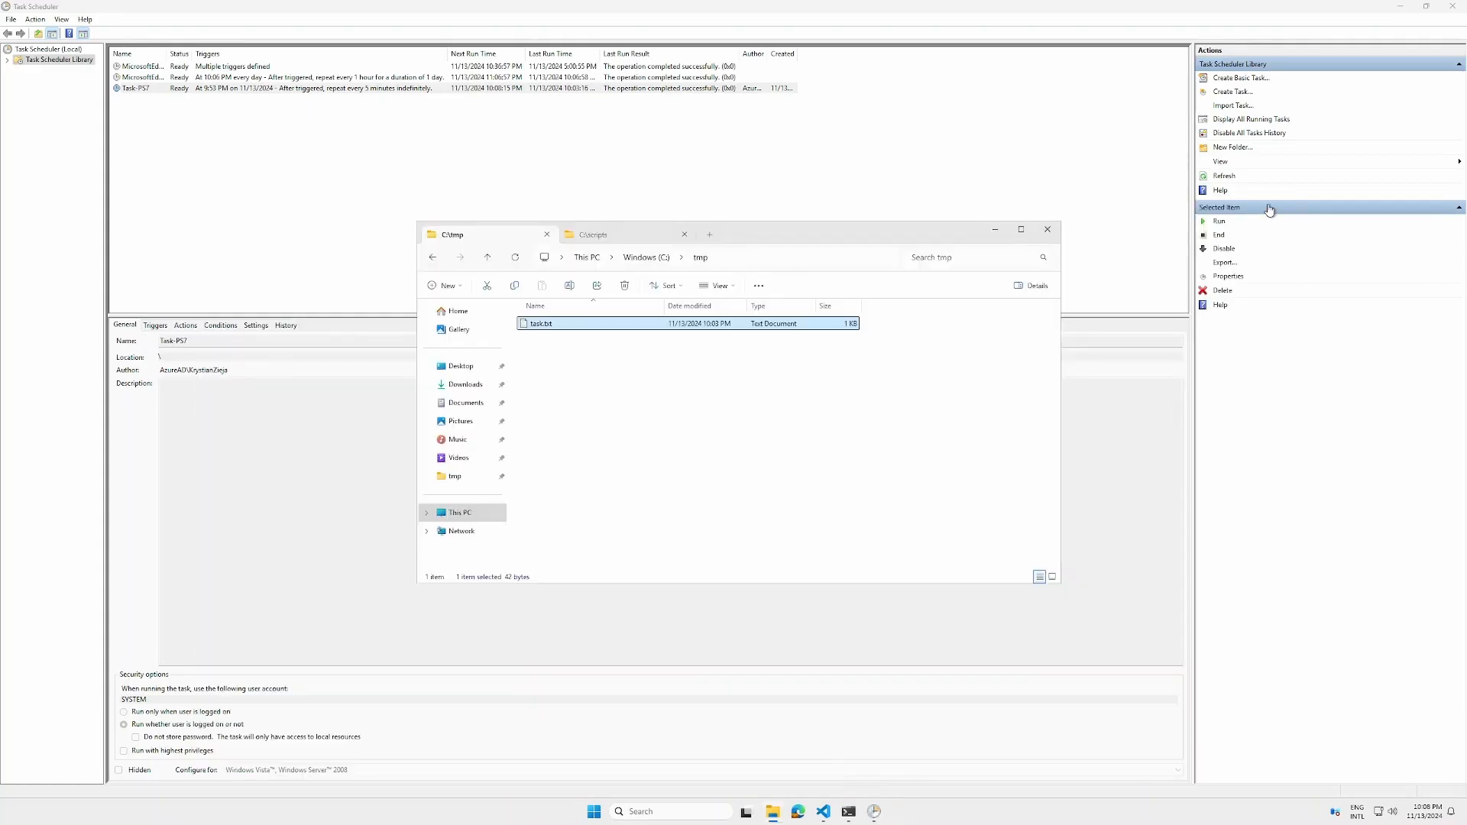
# Delete the Task-PS7 scheduled task
pyautogui.click(521, 90)
pyautogui.rightClick(521, 92)
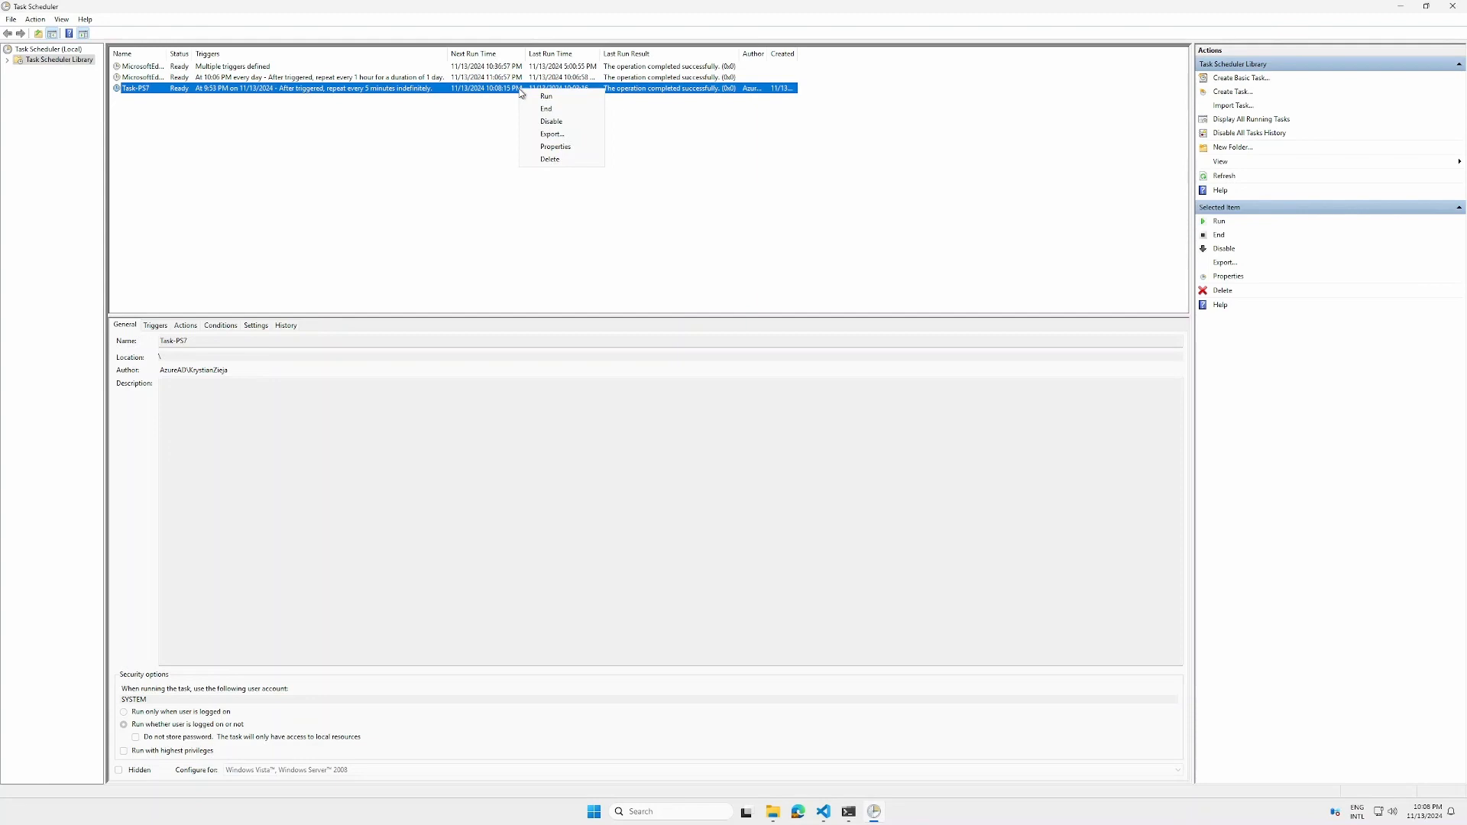
pyautogui.click(547, 160)
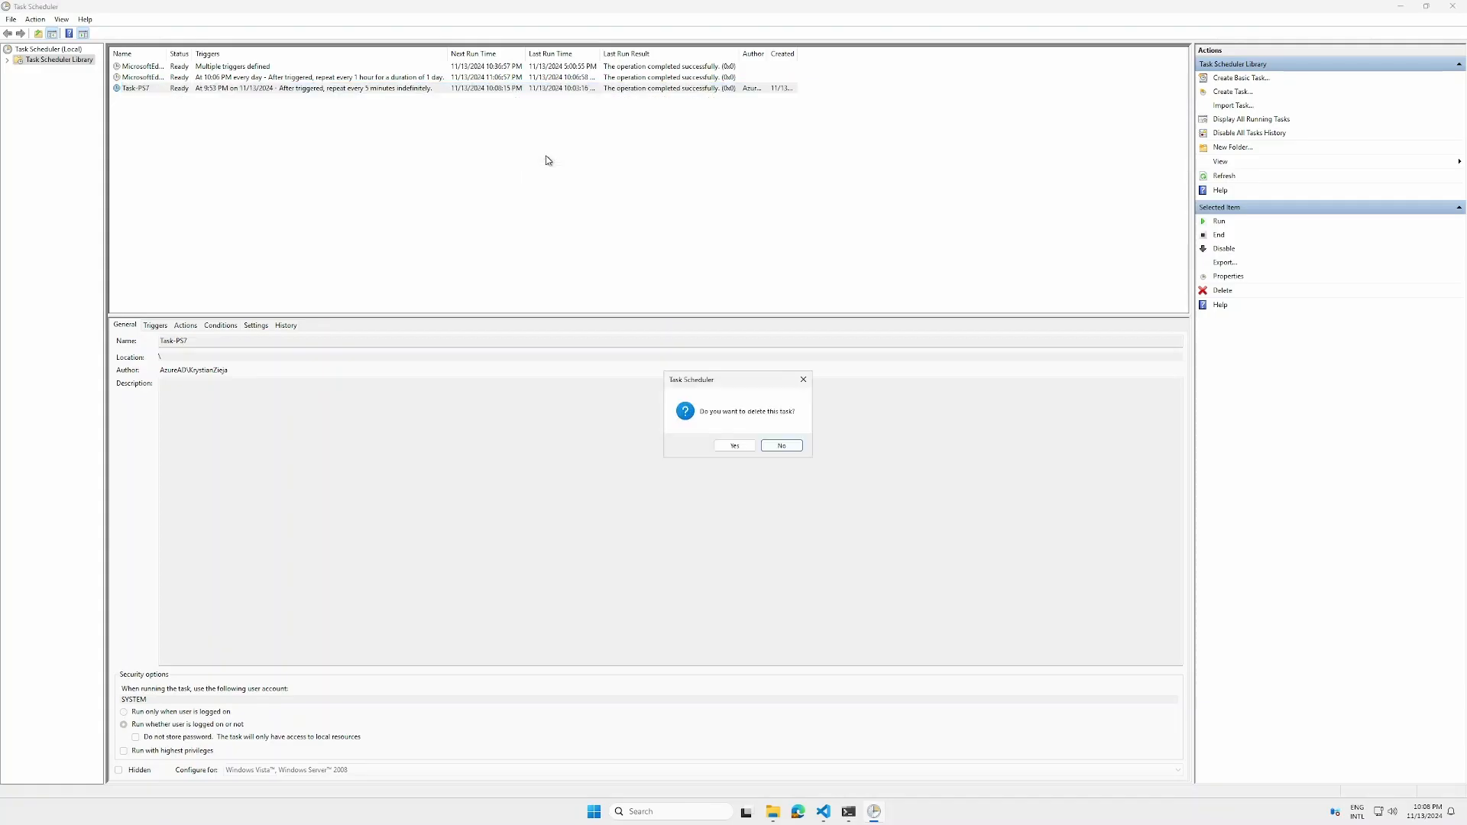
pyautogui.click(732, 446)
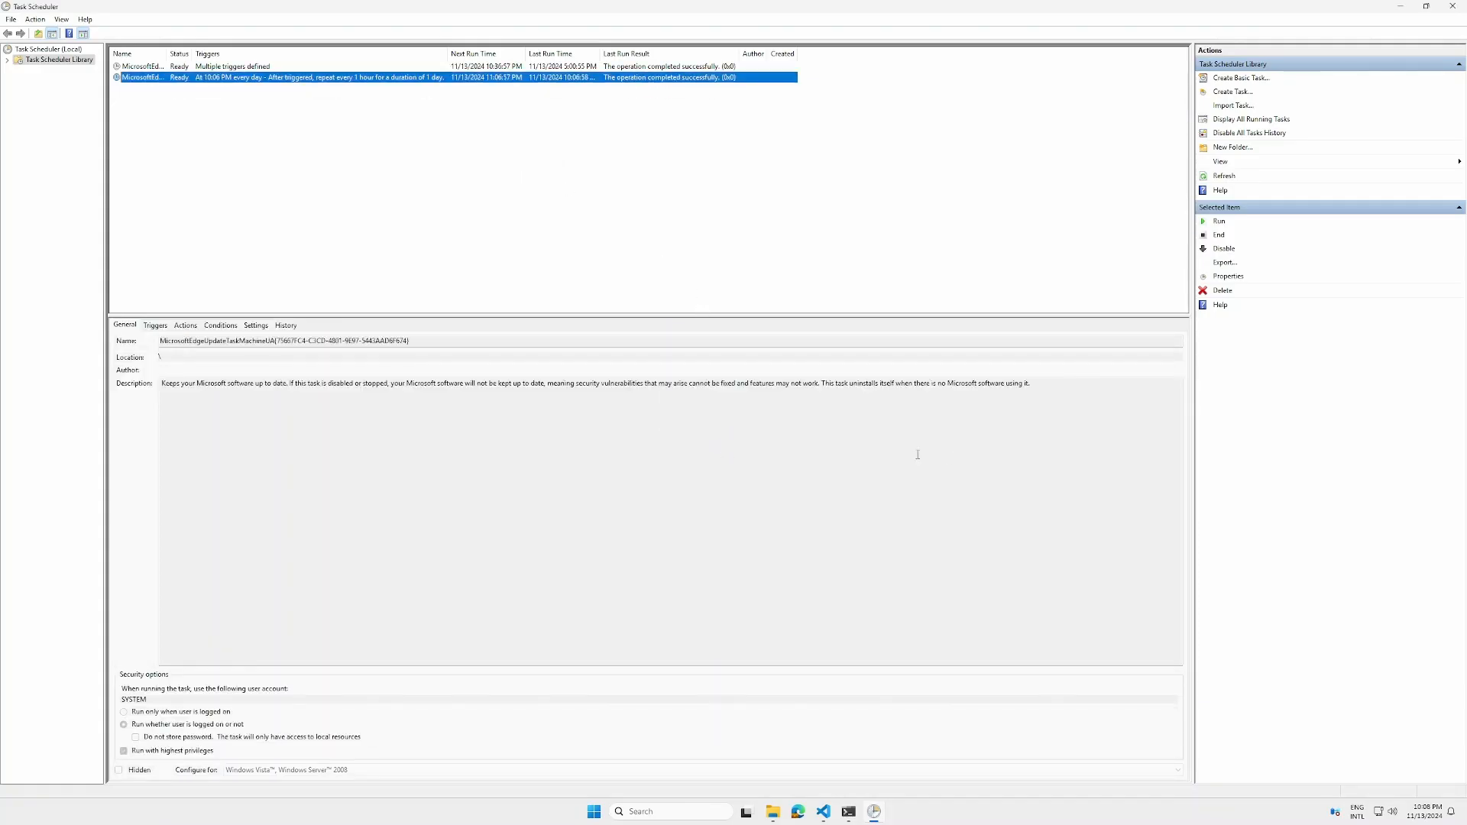
# Permanently delete task.txt from the C:\tmp folder
pyautogui.click(773, 812)
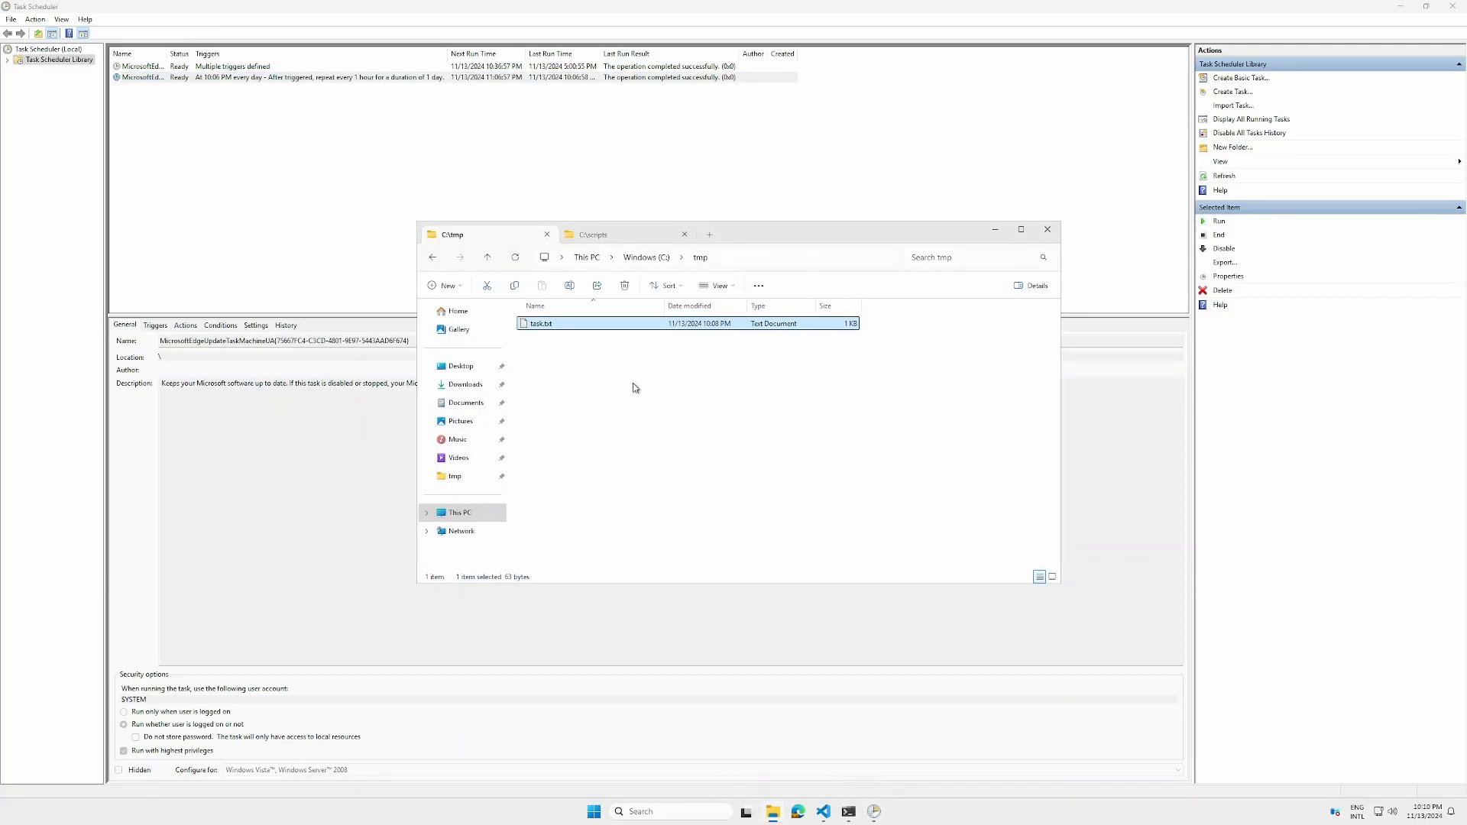
pyautogui.hotkey('shift', 'Delete')
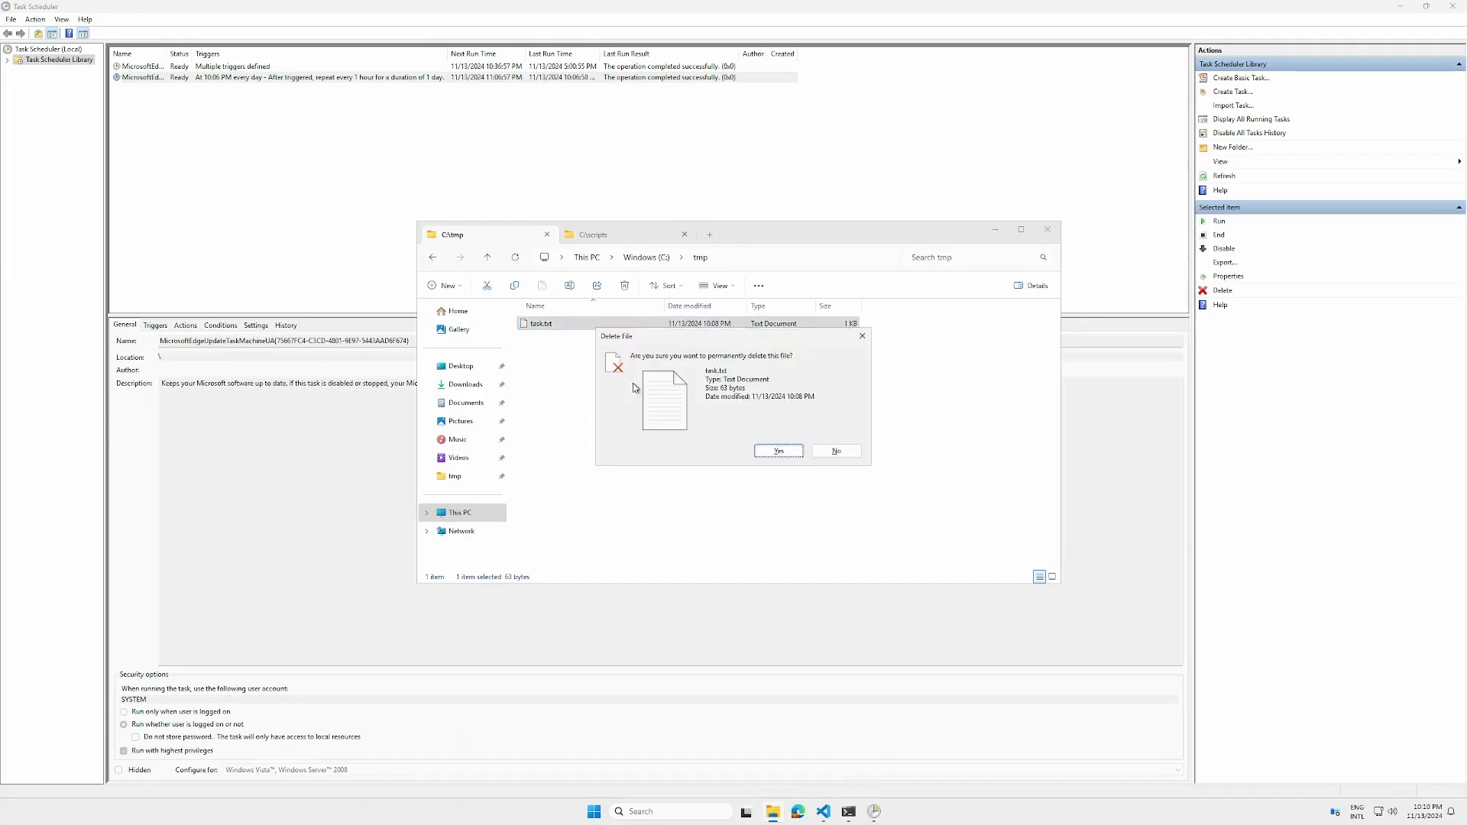
pyautogui.click(790, 454)
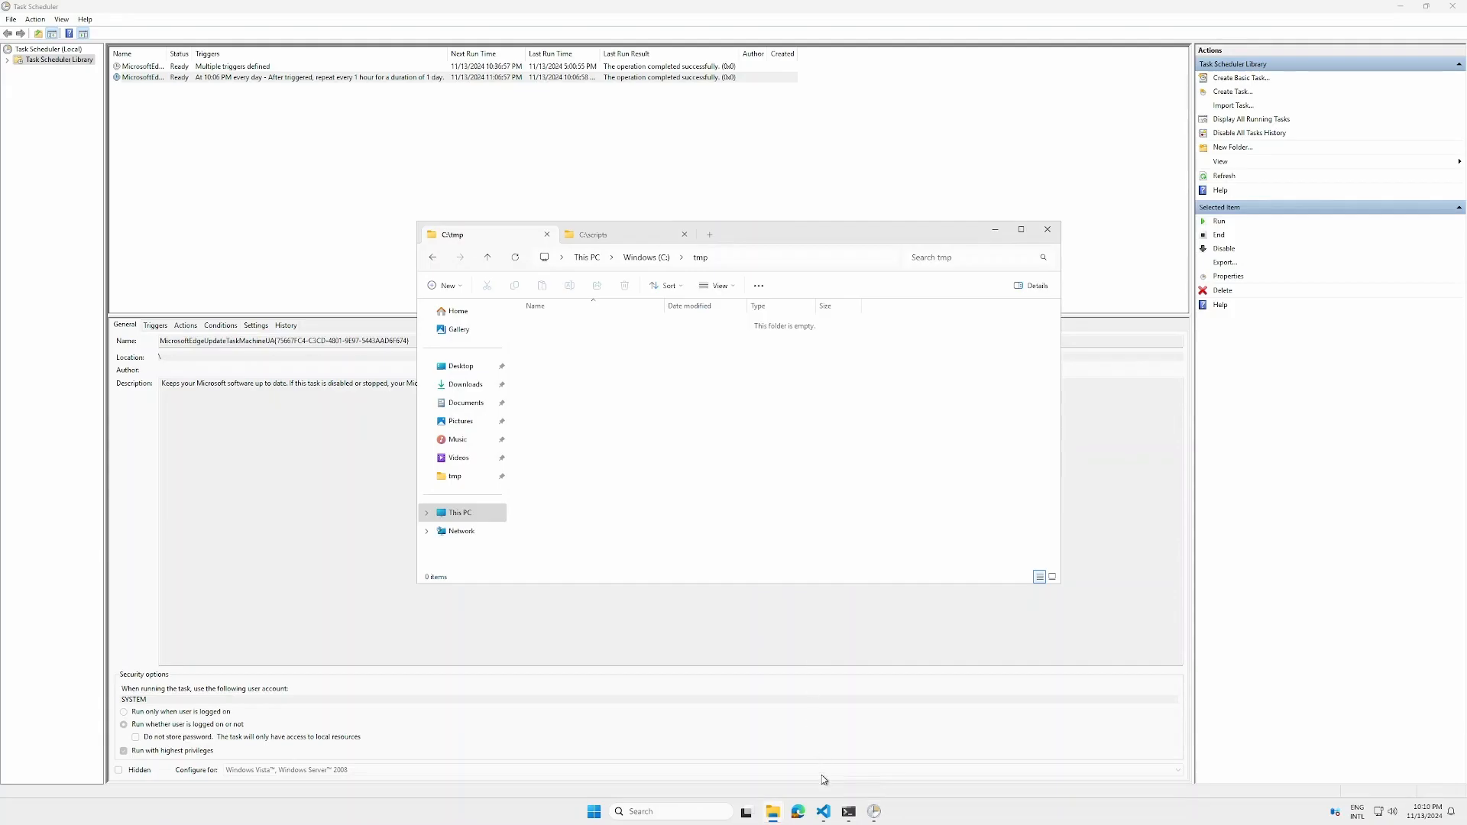
# Review the New-ScheduledTask.ps1 script that defines the action, trigger, principal and settings
pyautogui.click(825, 822)
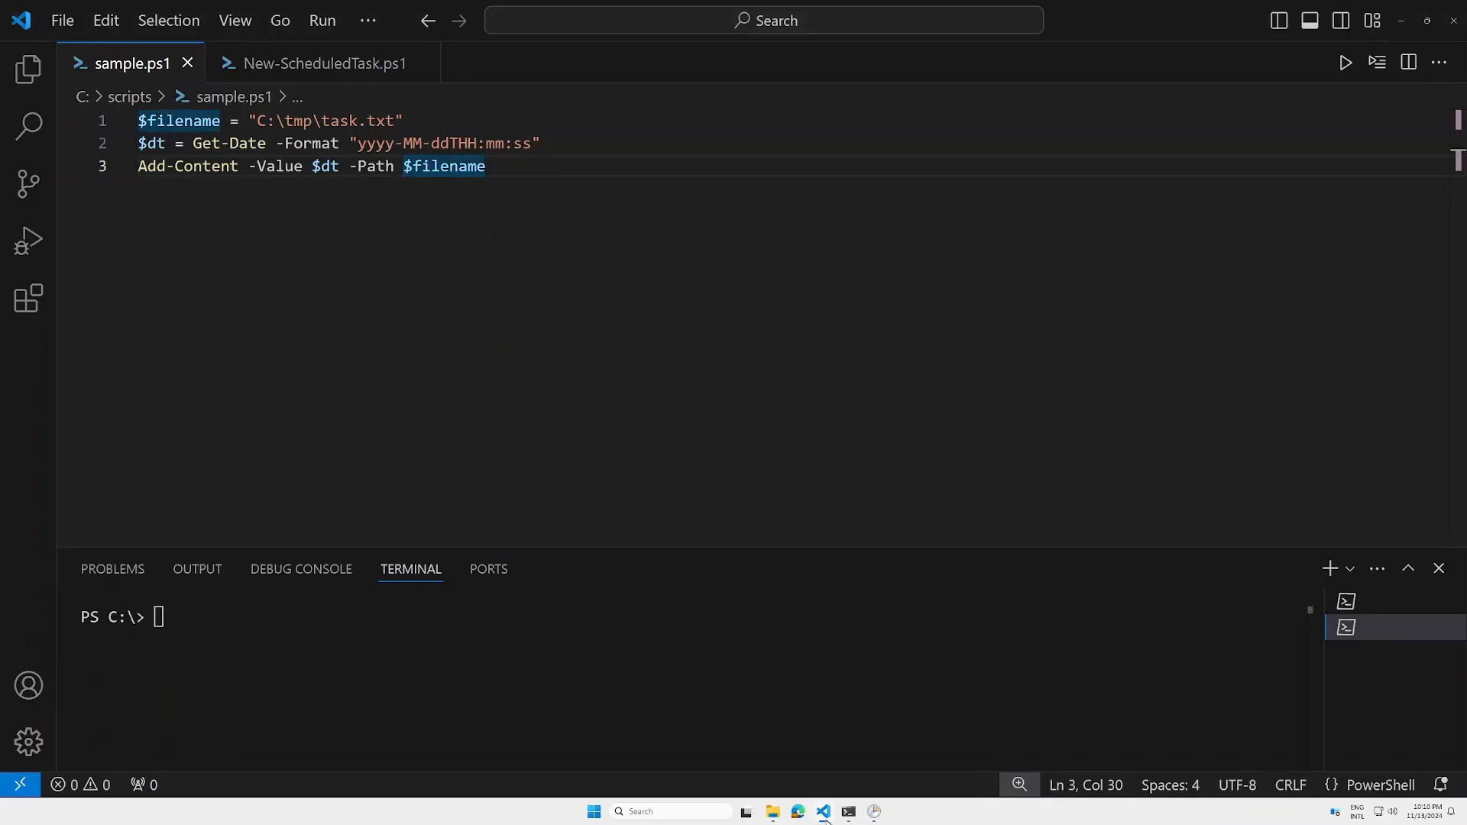
pyautogui.click(327, 66)
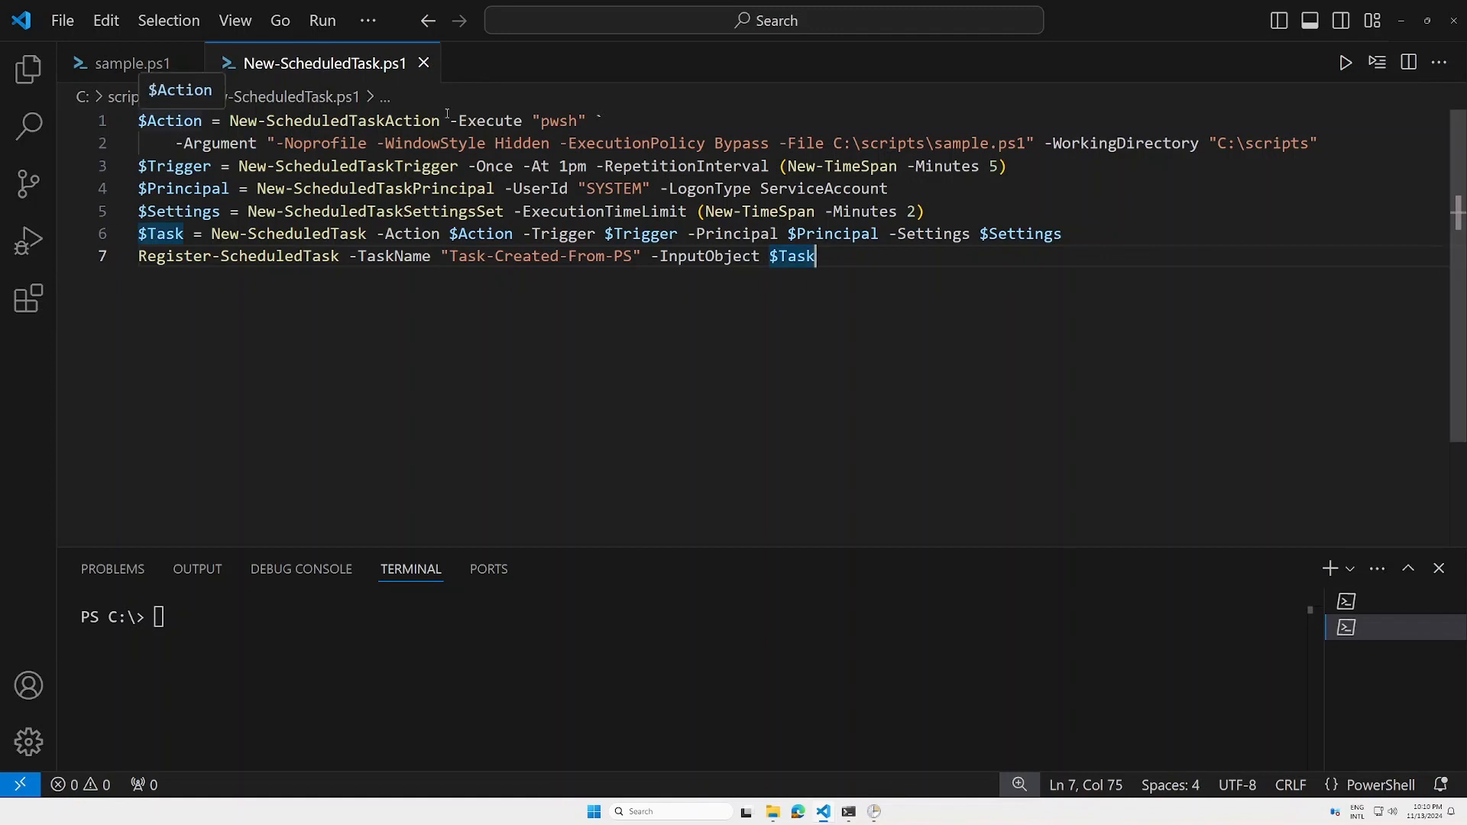
pyautogui.doubleClick(571, 124)
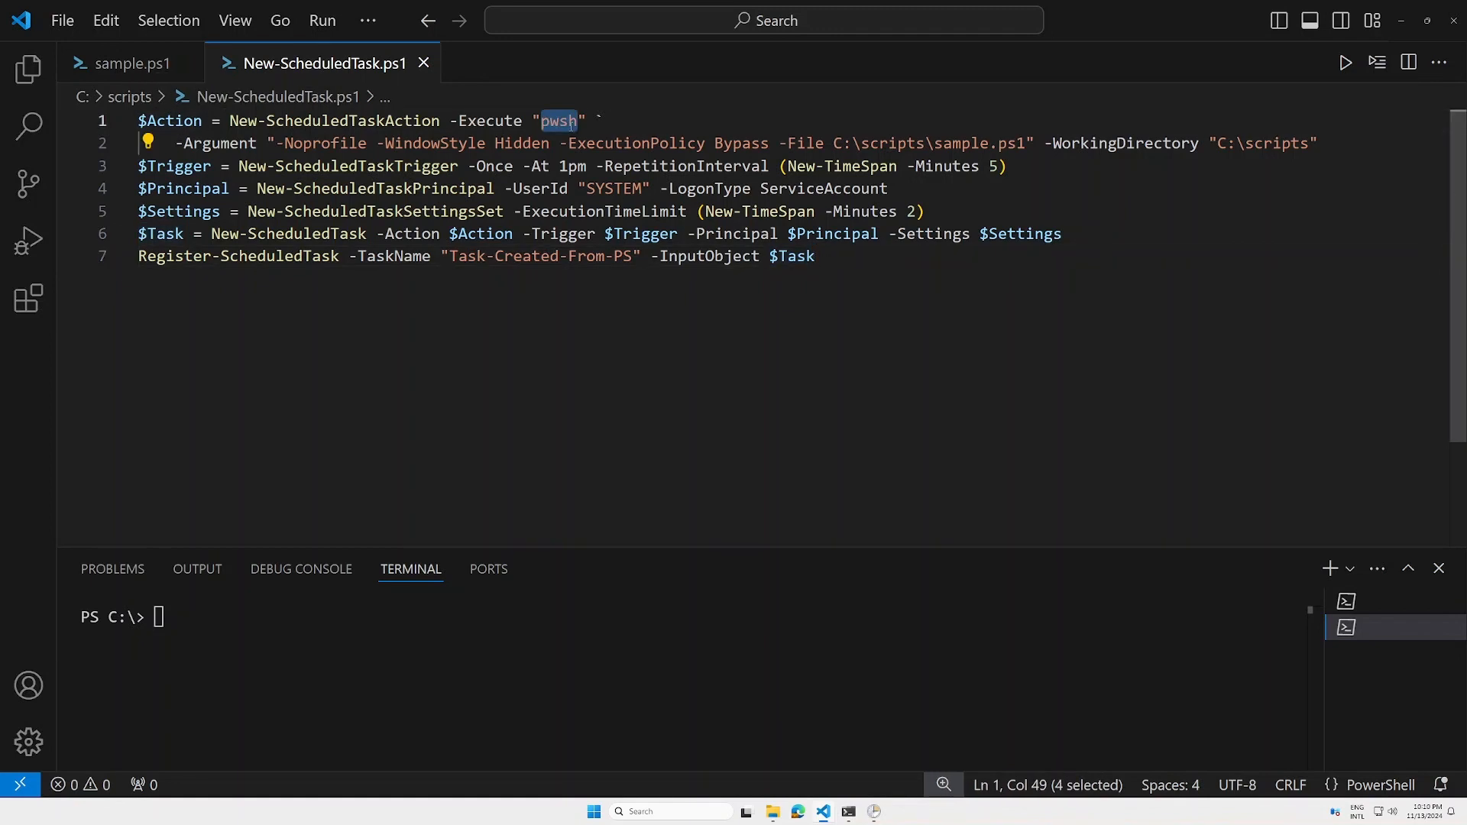
pyautogui.click(238, 145)
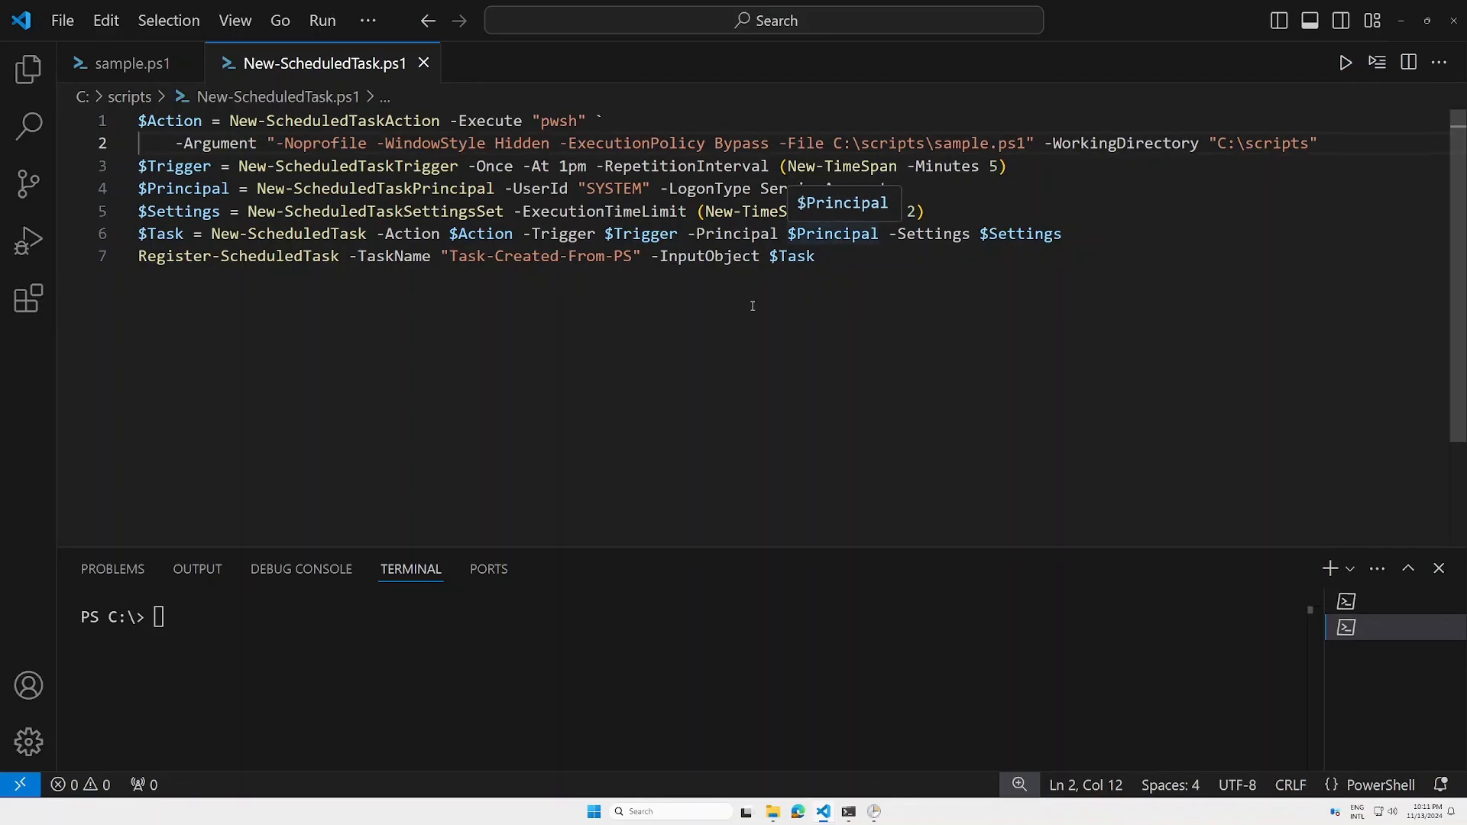
pyautogui.click(789, 326)
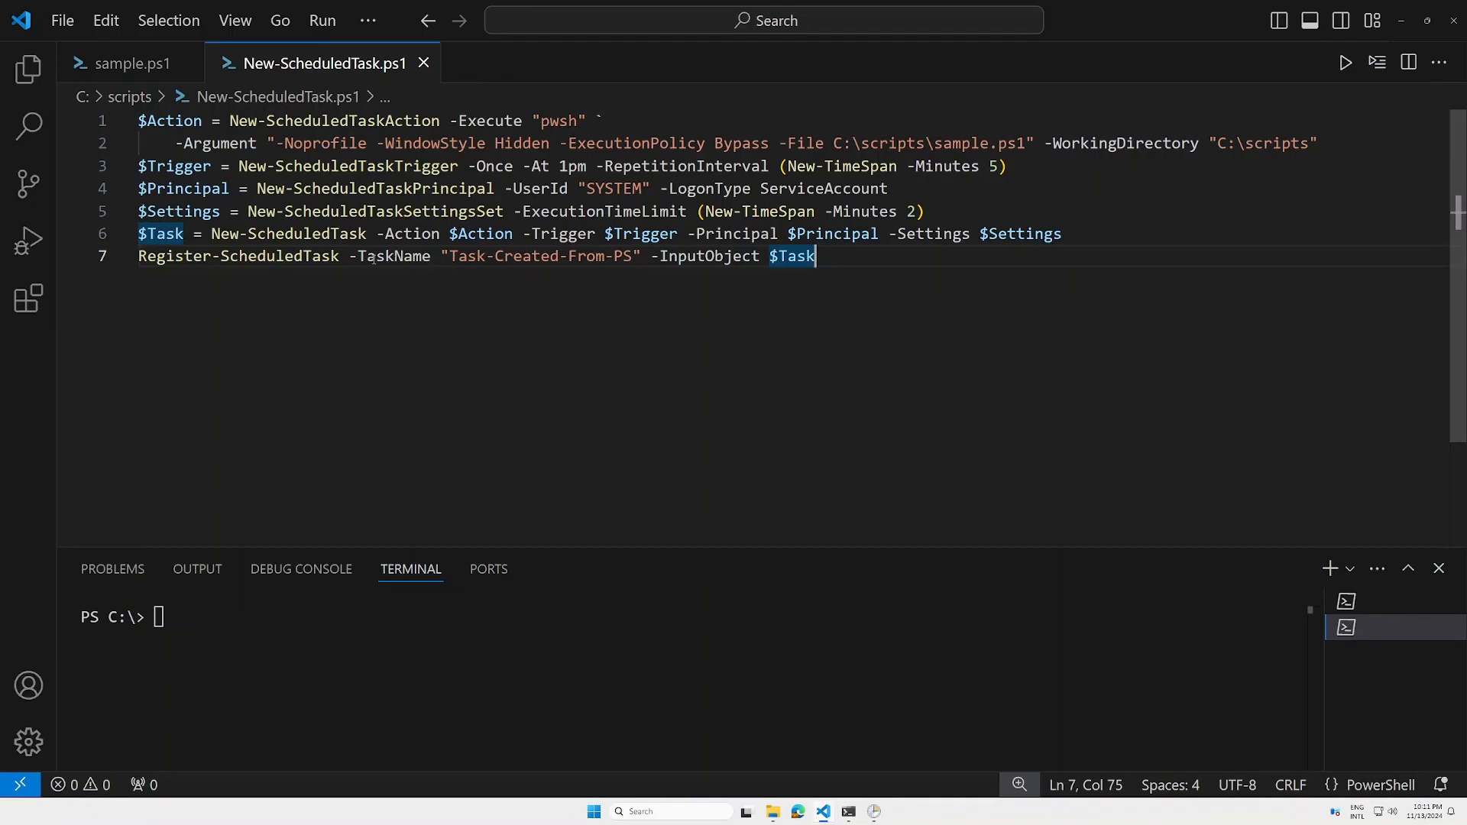
pyautogui.click(329, 252)
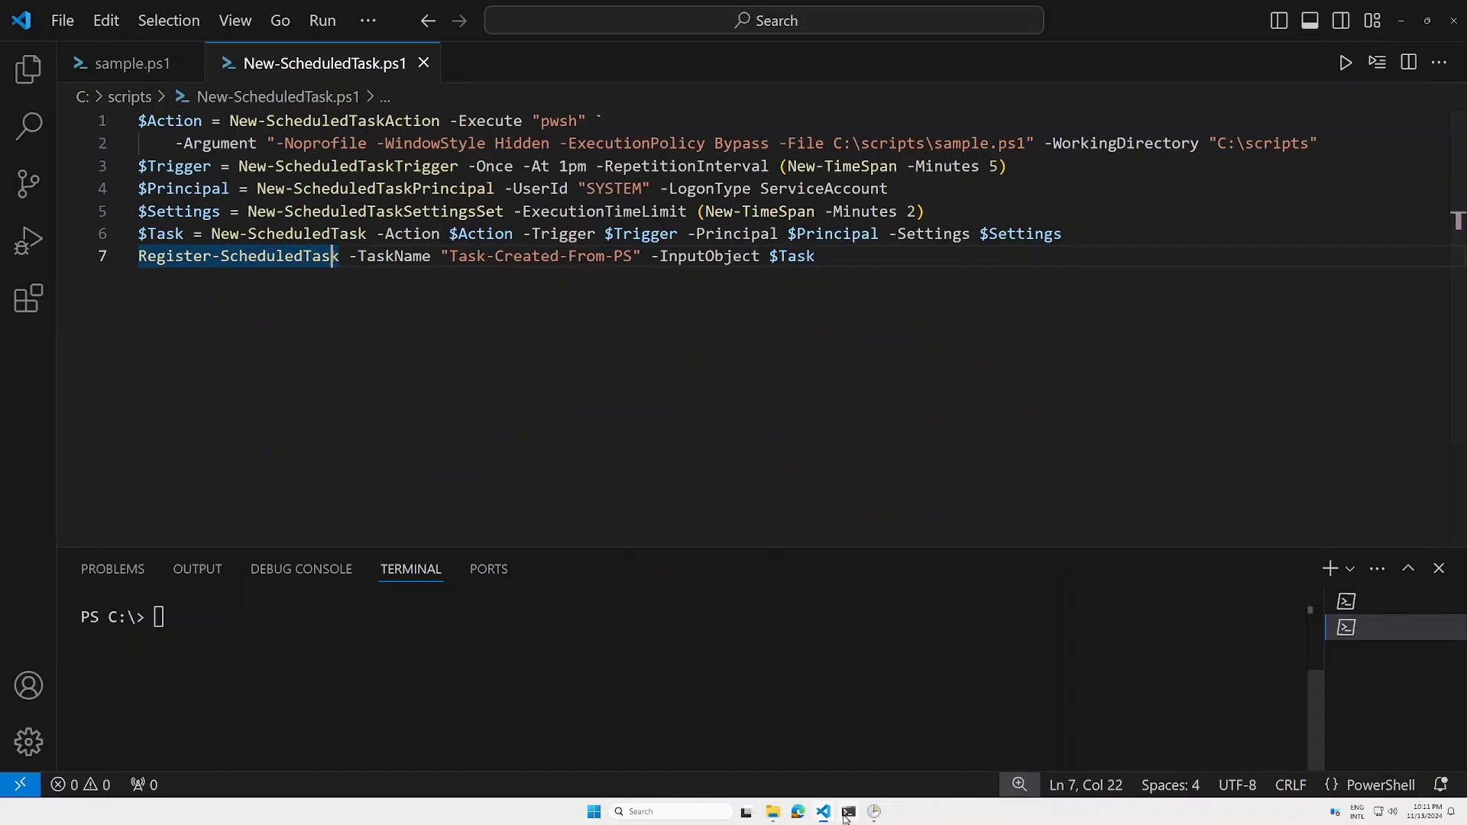
# Run C:\scripts\New-ScheduledTask.ps1 in the administrator PowerShell window
pyautogui.moveTo(846, 816)
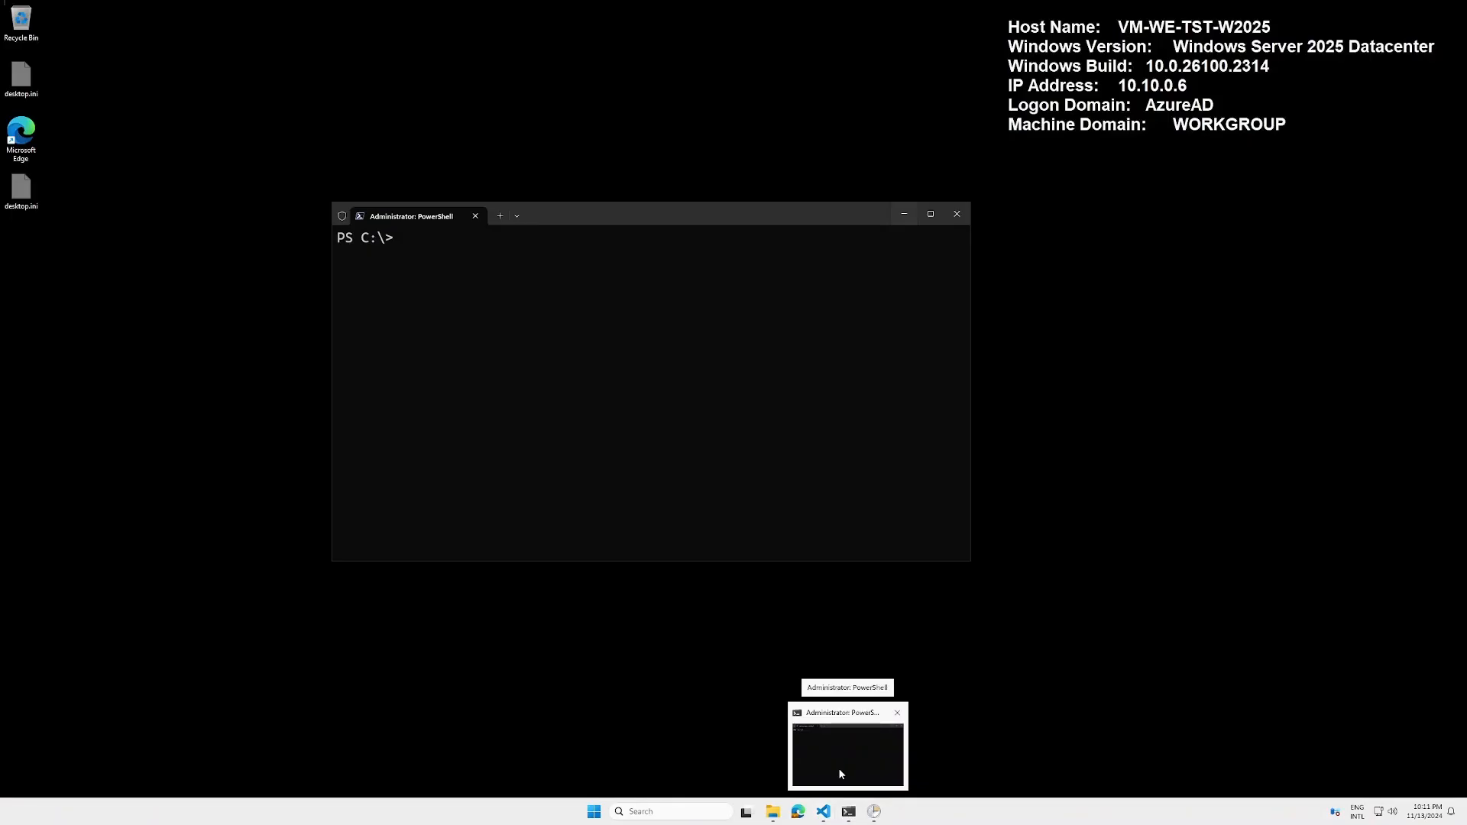
pyautogui.click(837, 768)
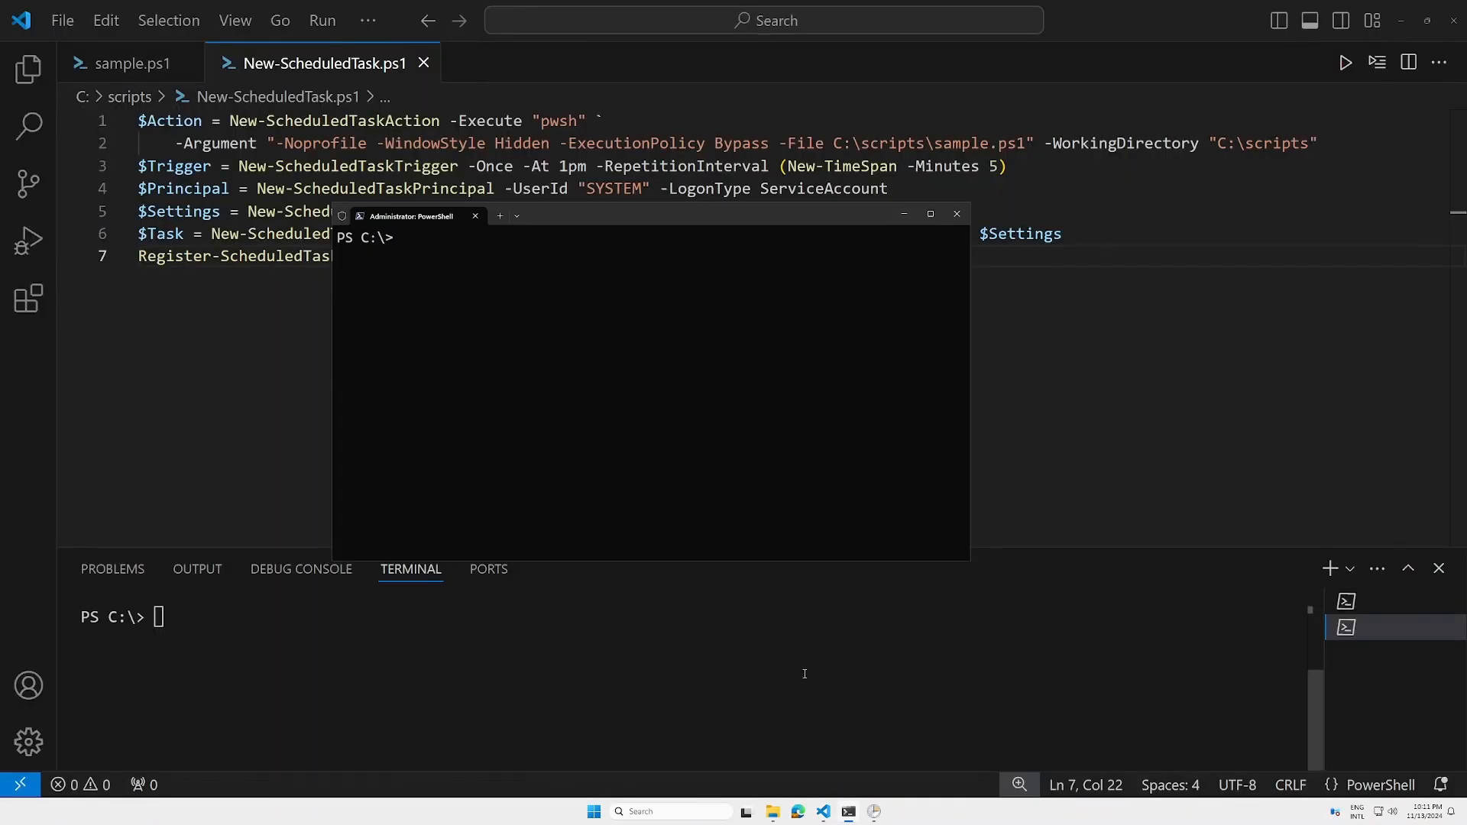
pyautogui.write('c:\\scri')
pyautogui.press('Tab')
pyautogui.write('new')
pyautogui.press('Tab')
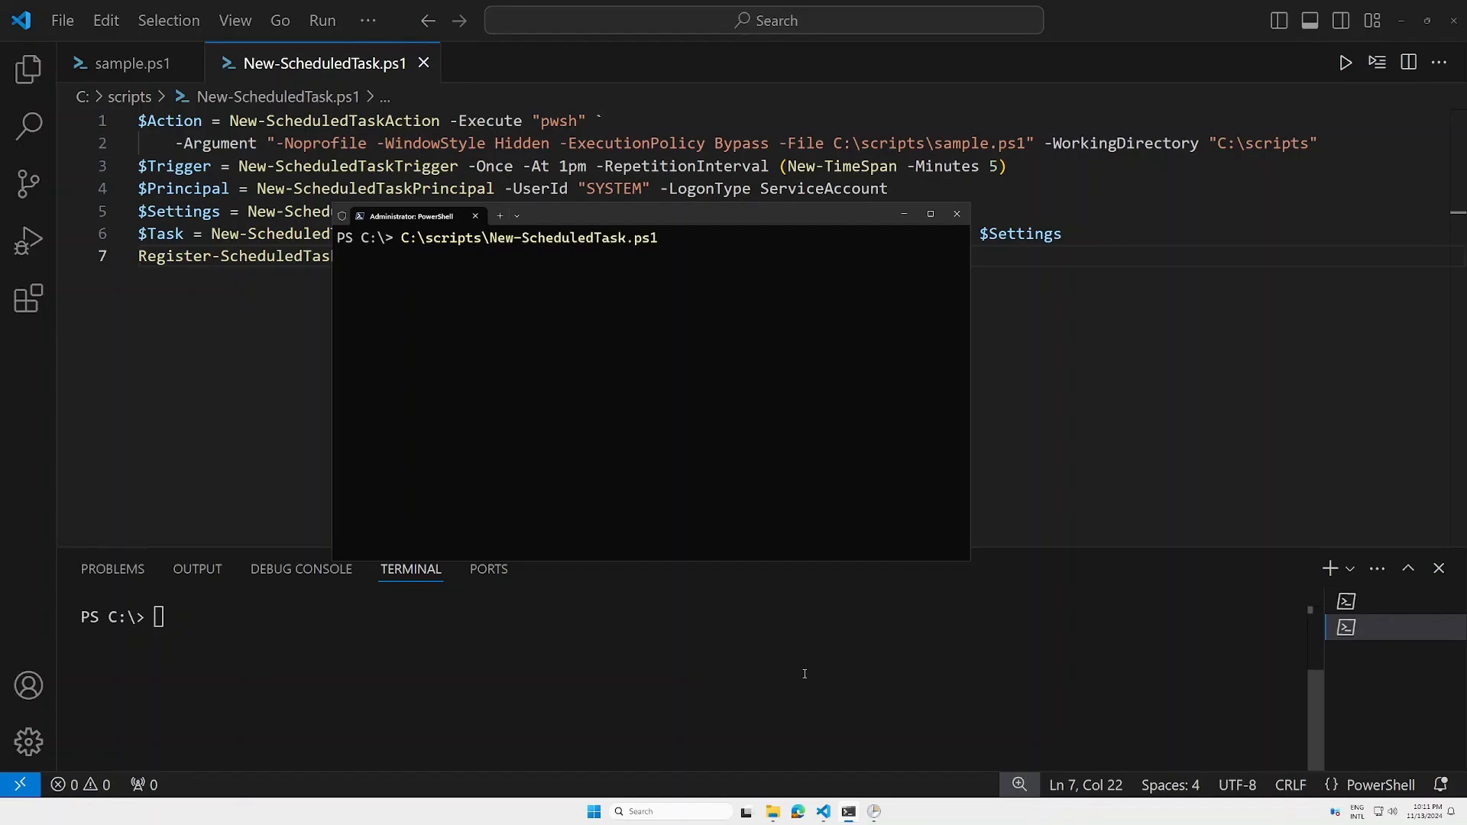
pyautogui.press('Return')
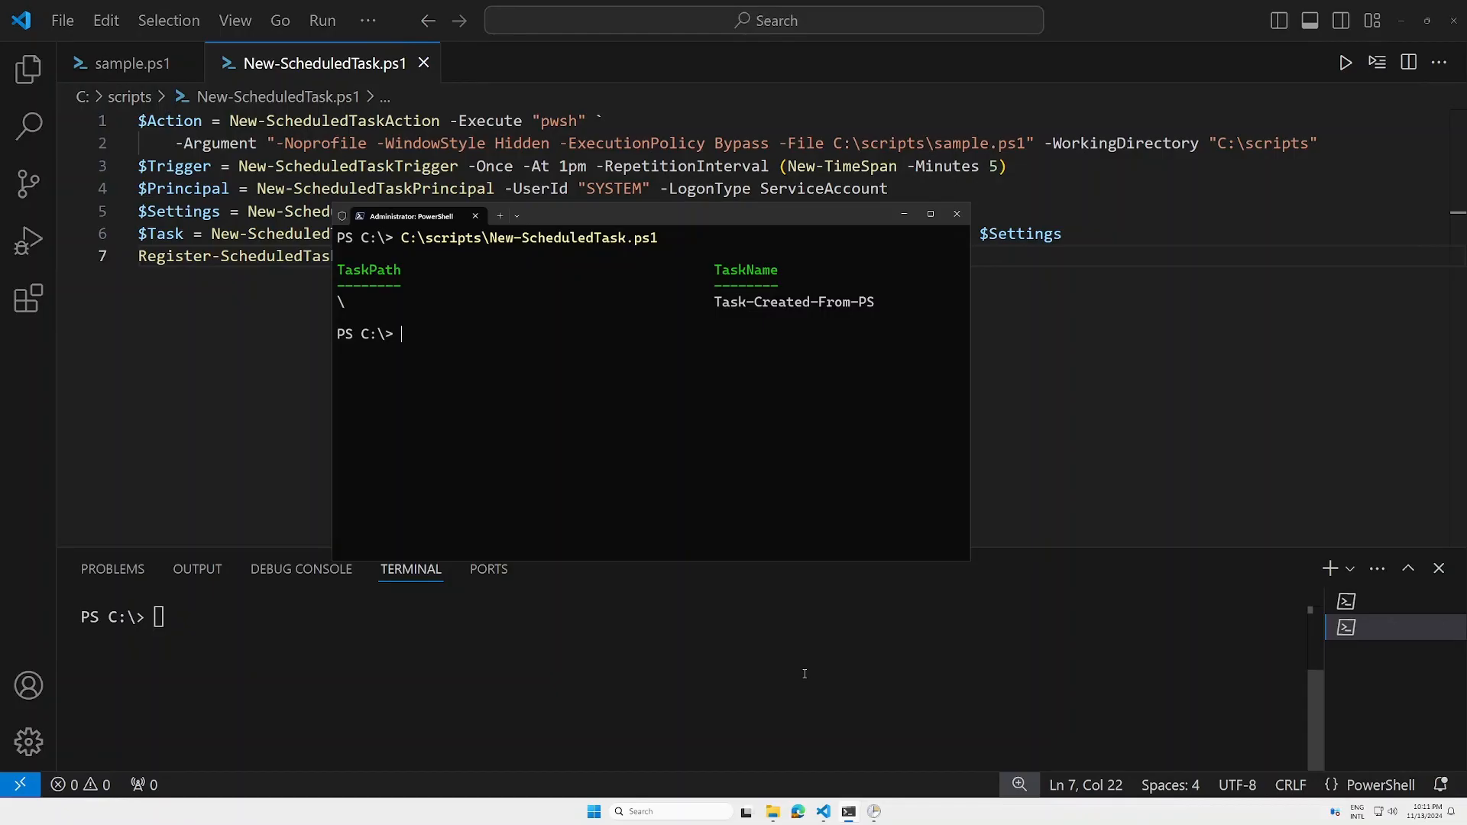
# Refresh the task list in Task Scheduler and widen the Name column
pyautogui.moveTo(873, 812)
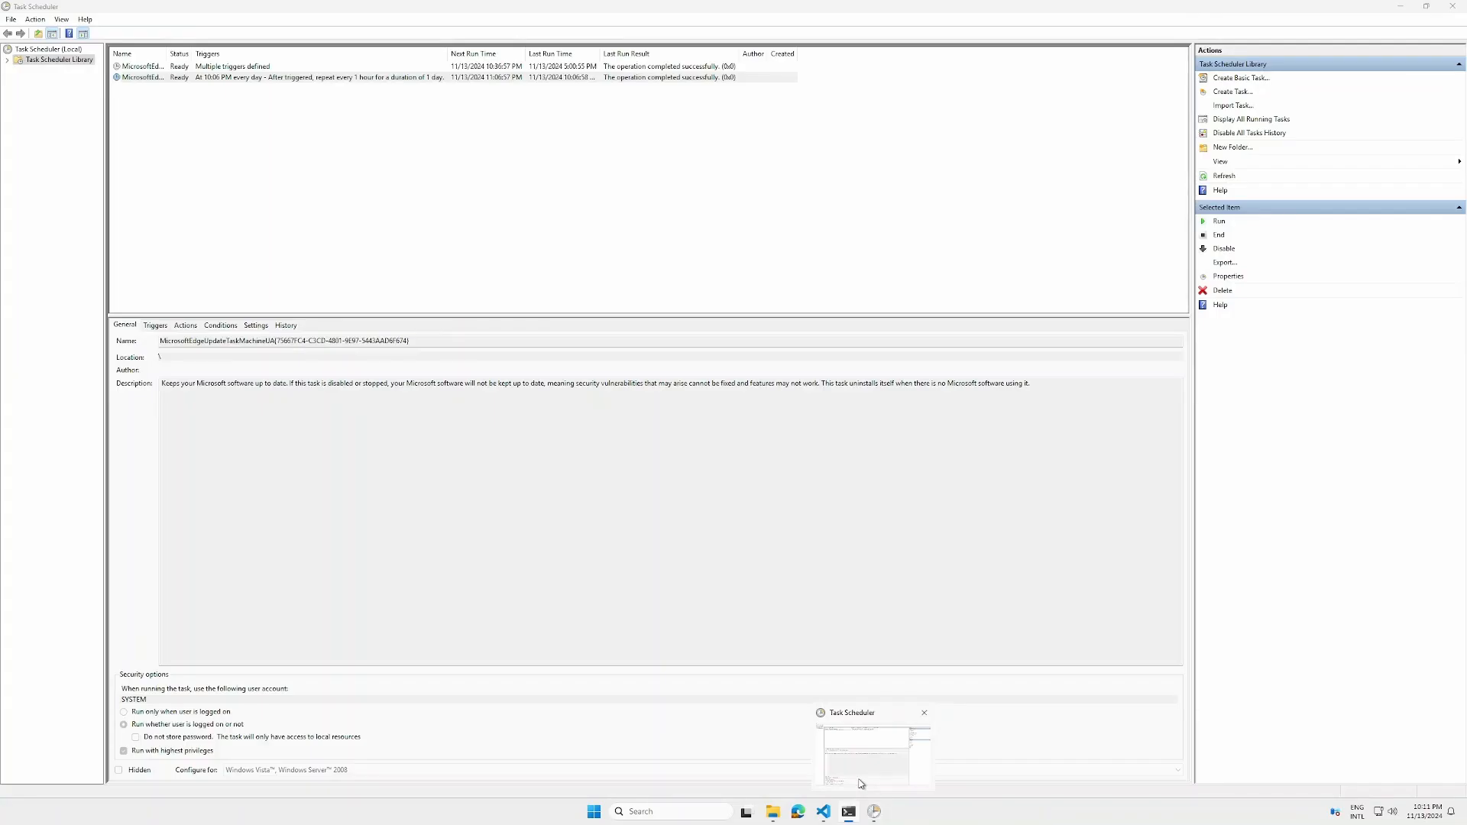
pyautogui.click(861, 784)
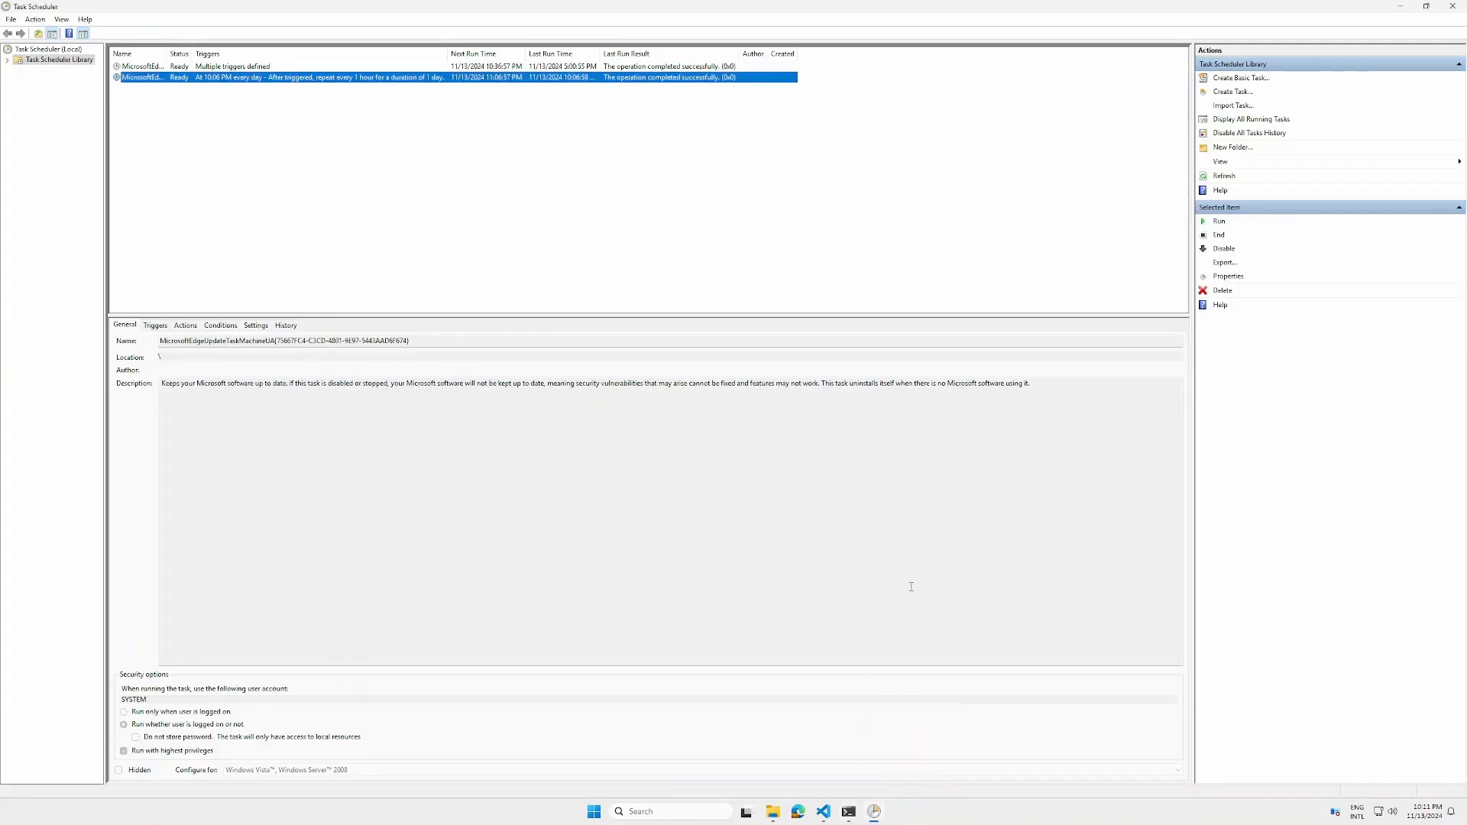
pyautogui.click(1224, 177)
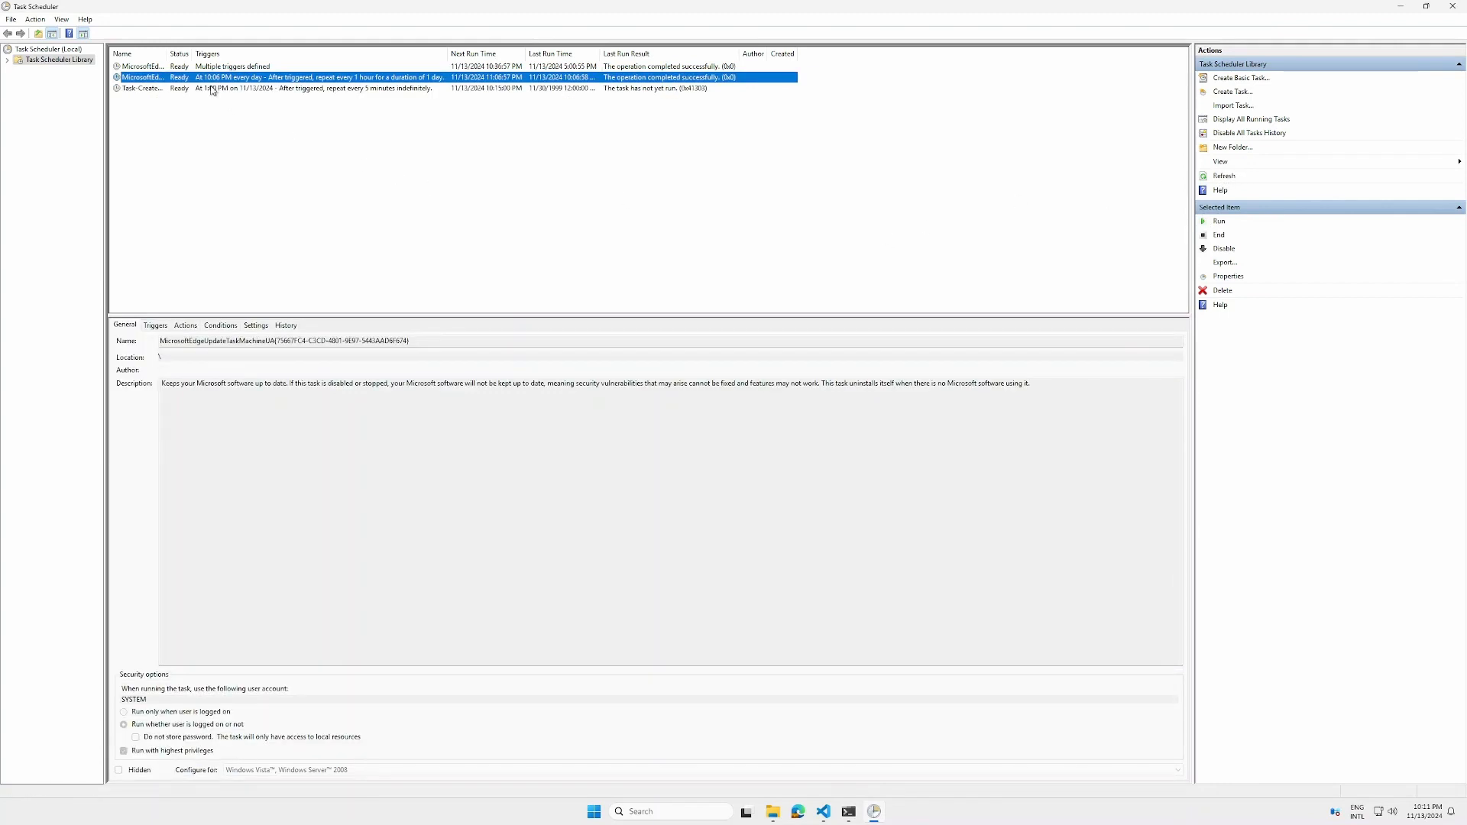
pyautogui.moveTo(169, 53); pyautogui.dragTo(208, 53)
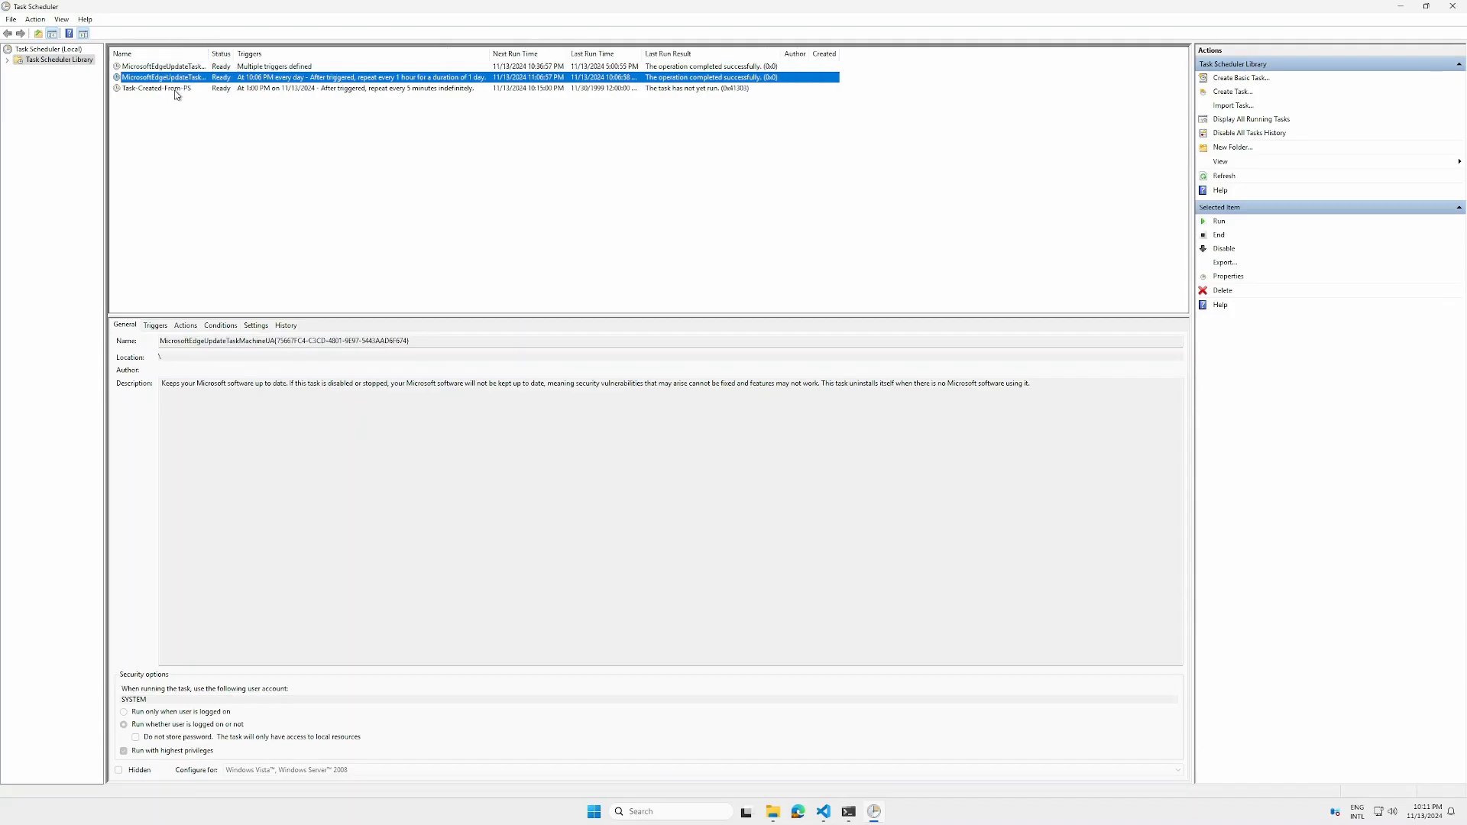
# Open the properties of Task-Created-From-PS and inspect its trigger settings
pyautogui.click(176, 89)
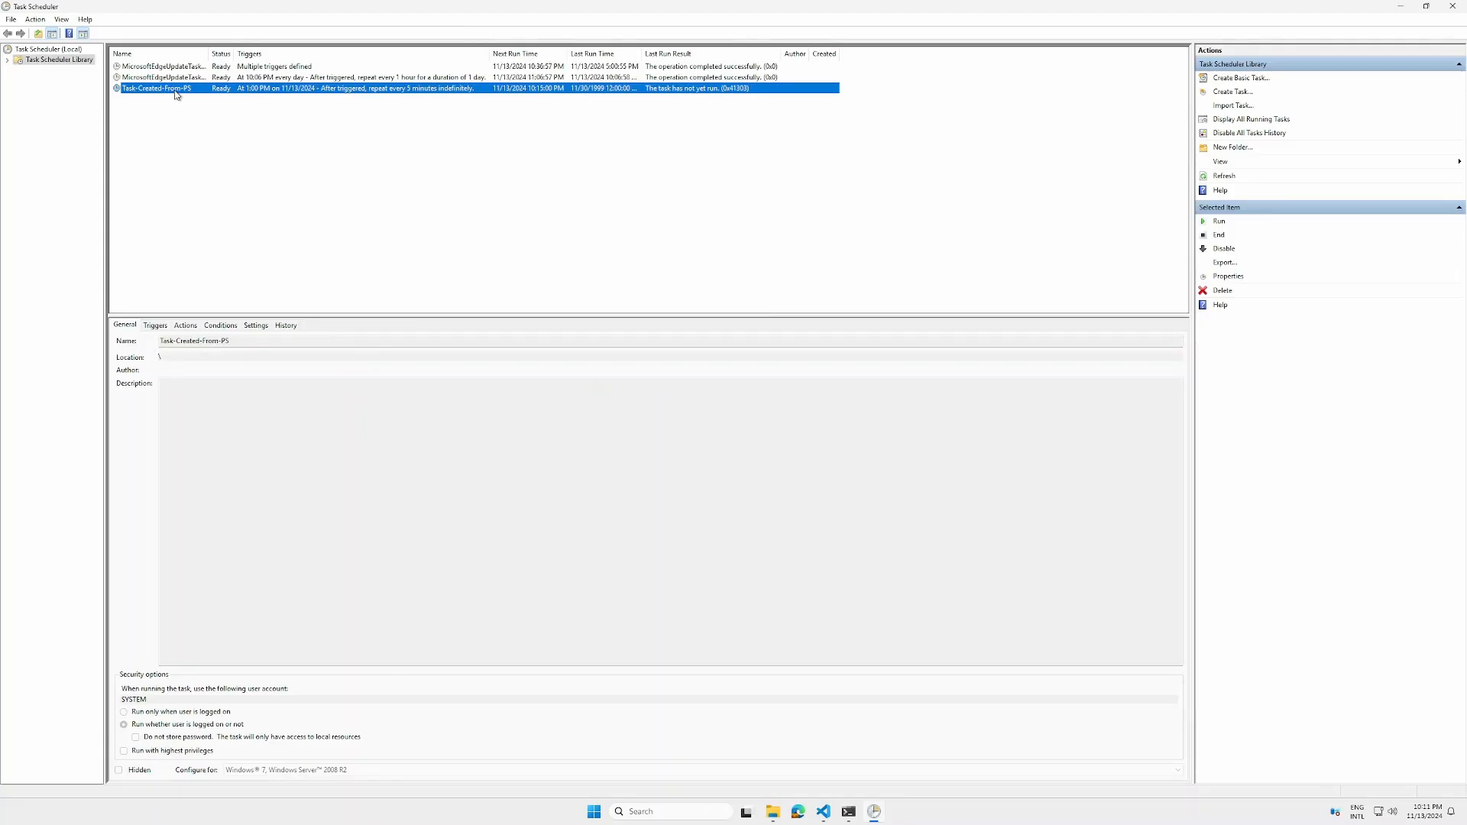
pyautogui.doubleClick(176, 89)
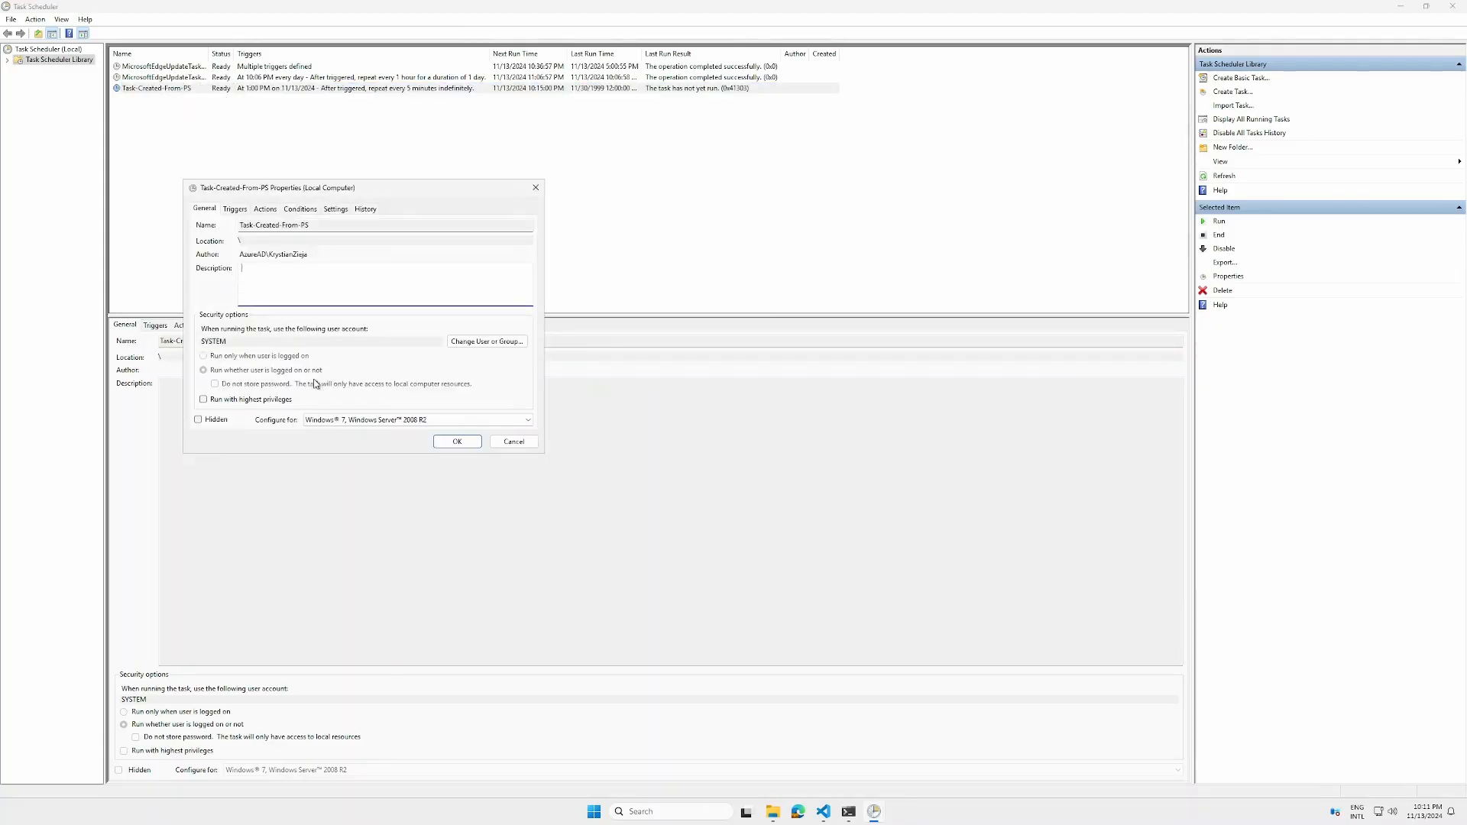
pyautogui.click(235, 213)
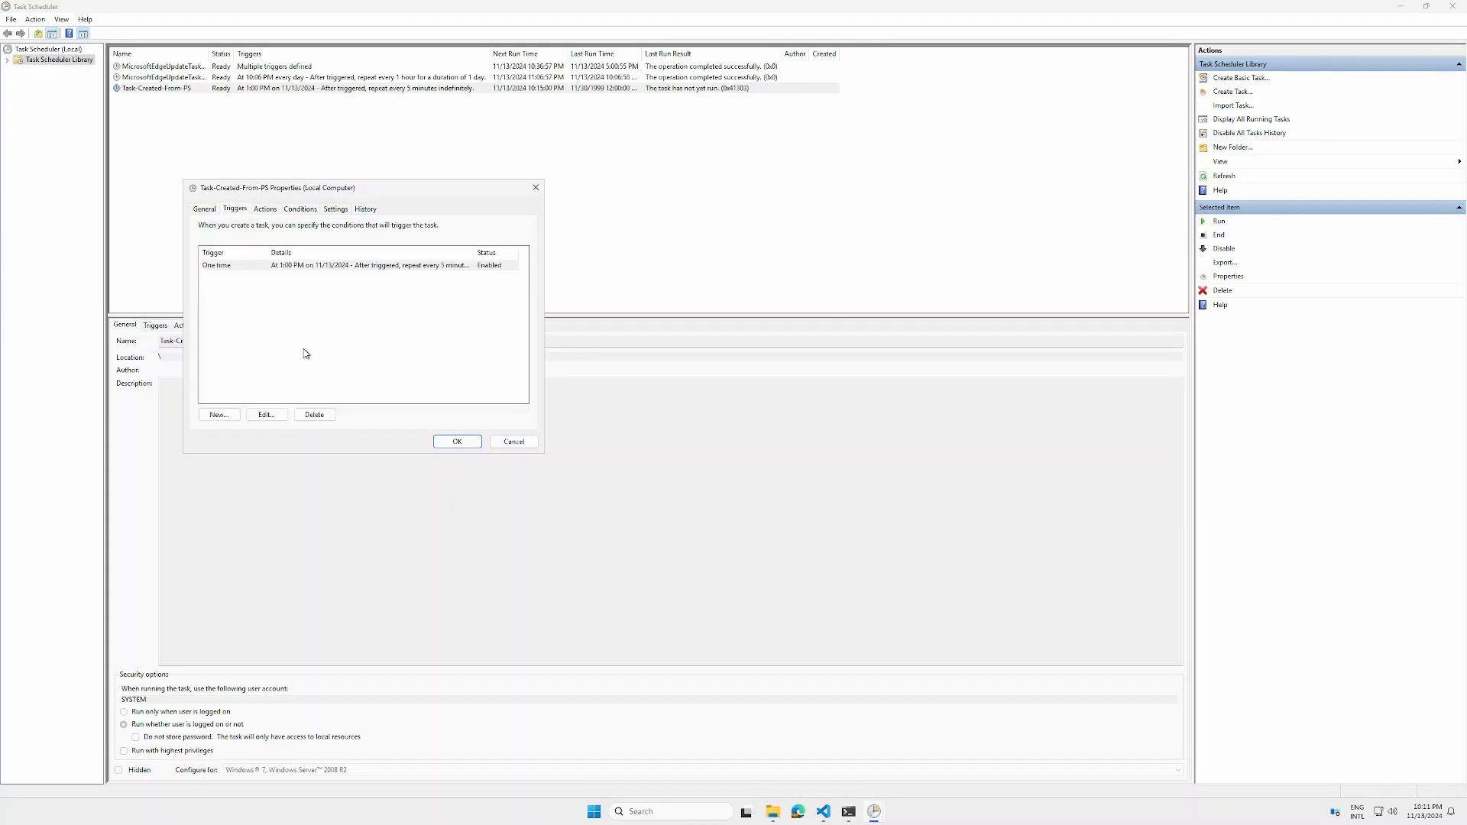
pyautogui.click(272, 416)
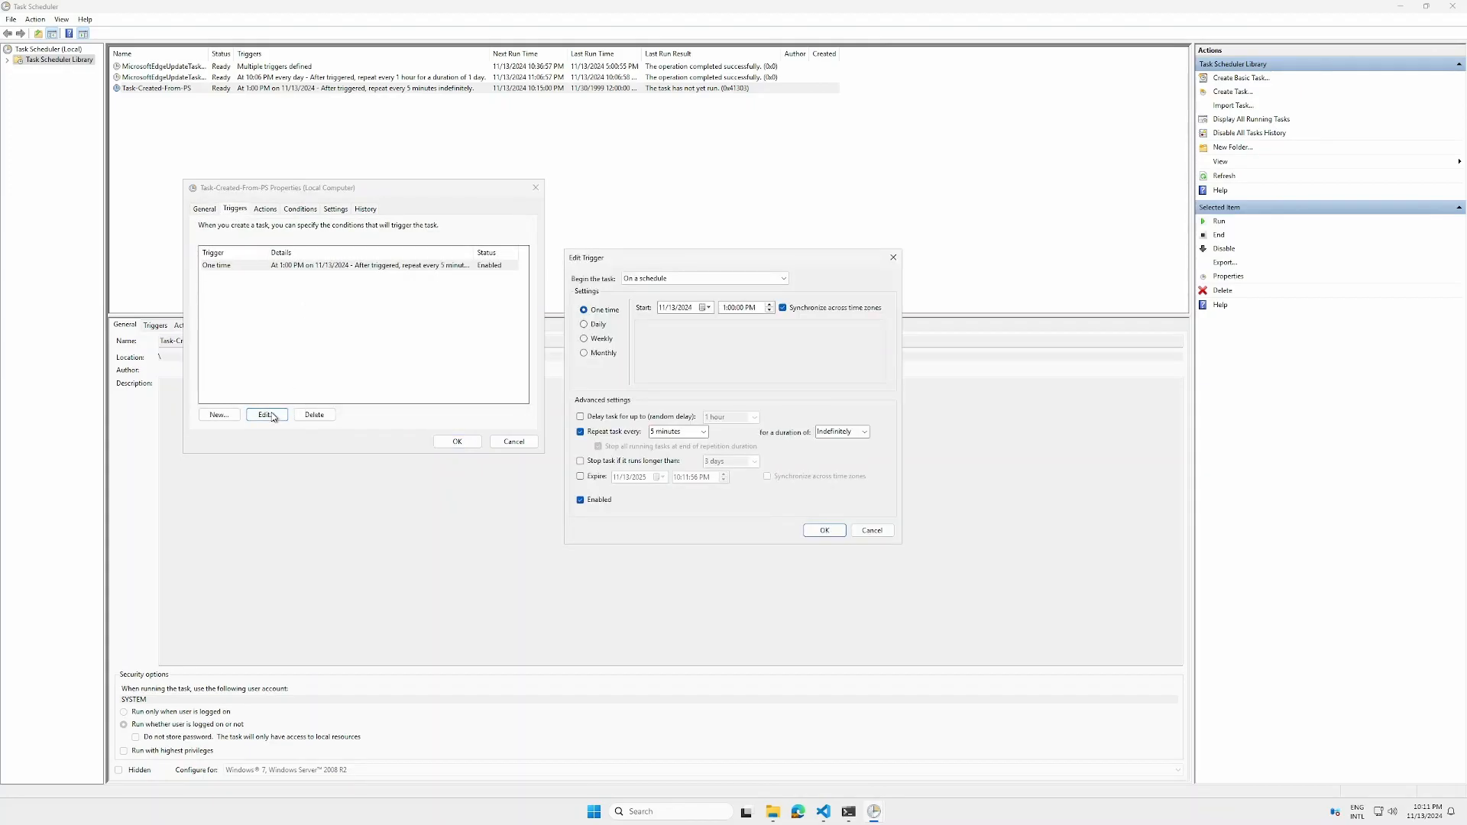
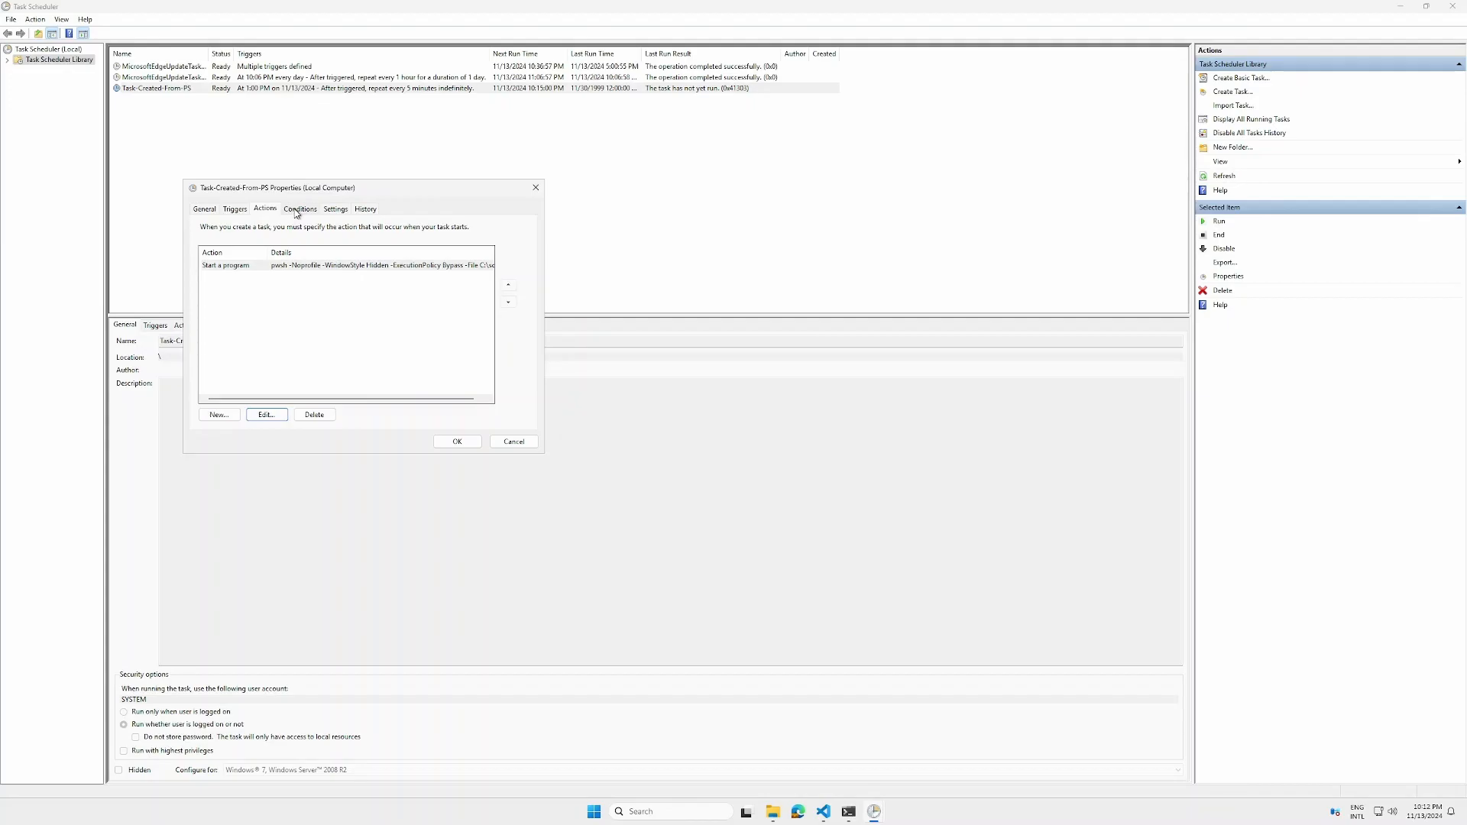
# Inspect the Conditions and Settings of Task-Created-From-PS, then close its properties without changes
pyautogui.click(296, 213)
pyautogui.click(336, 209)
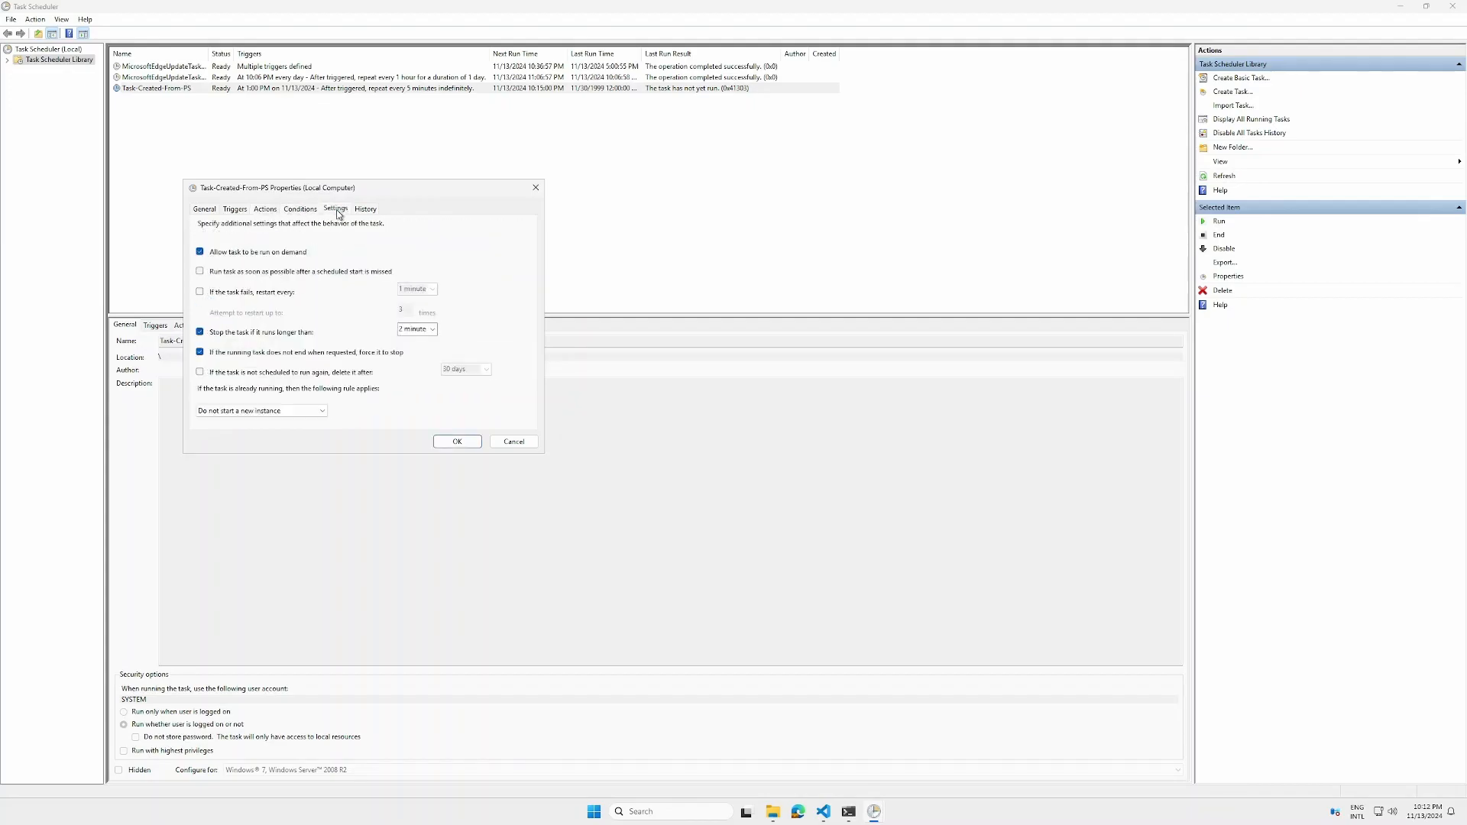
pyautogui.click(537, 443)
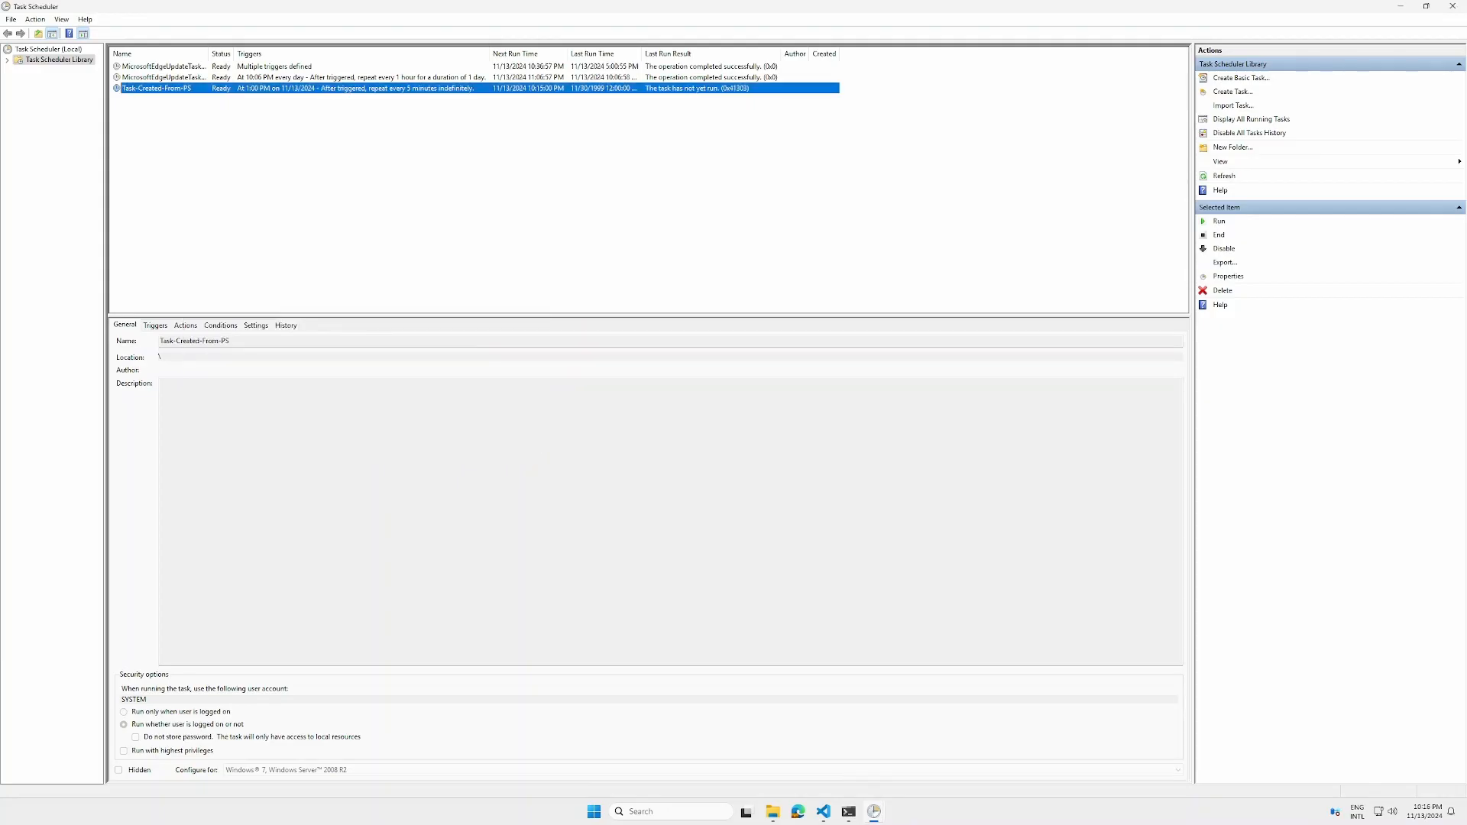
# Refresh the task list and open task.txt in the C:\tmp folder to examine the script's output
pyautogui.click(1226, 176)
pyautogui.moveTo(780, 817)
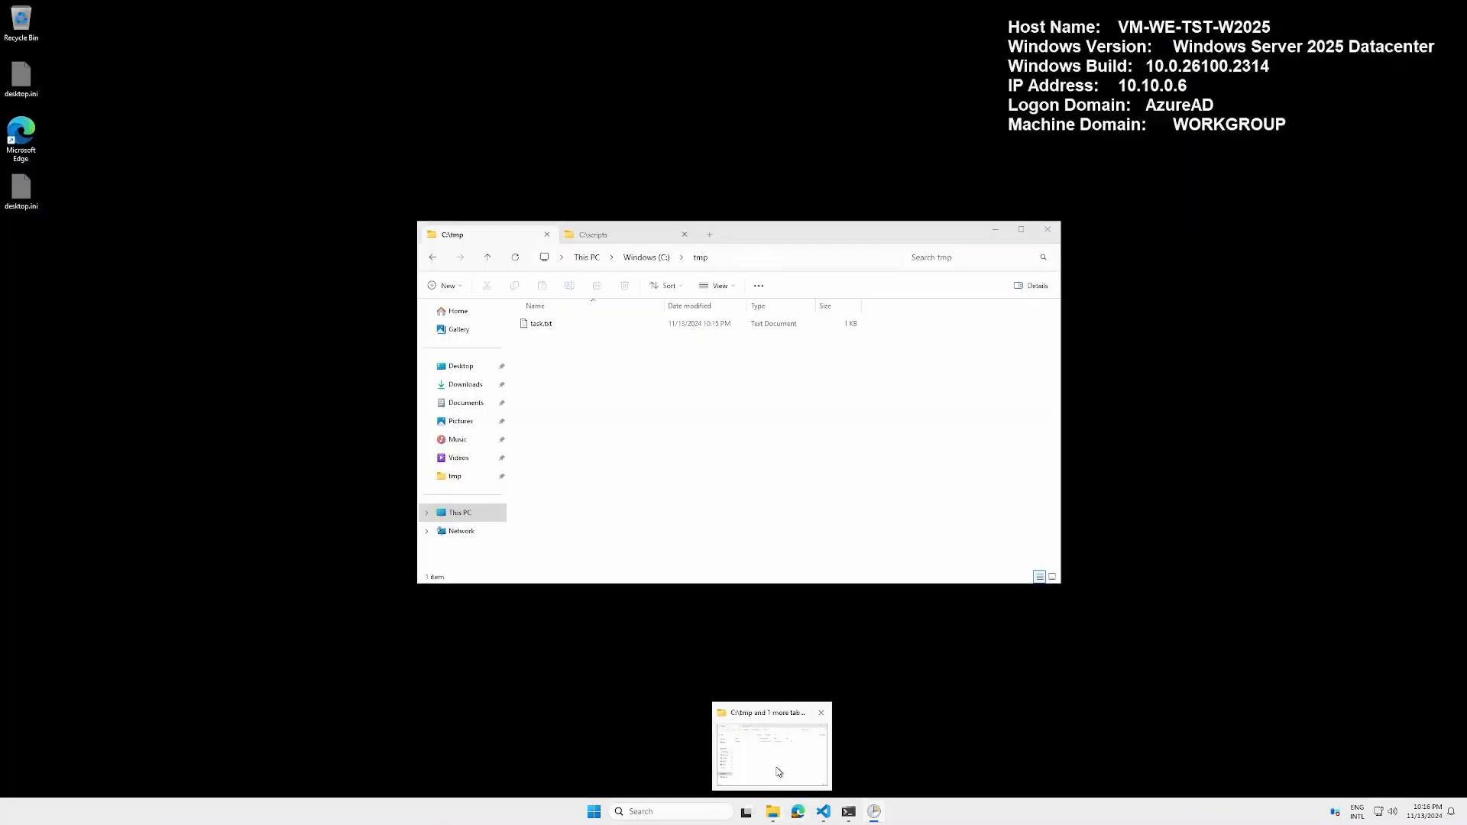
pyautogui.click(778, 772)
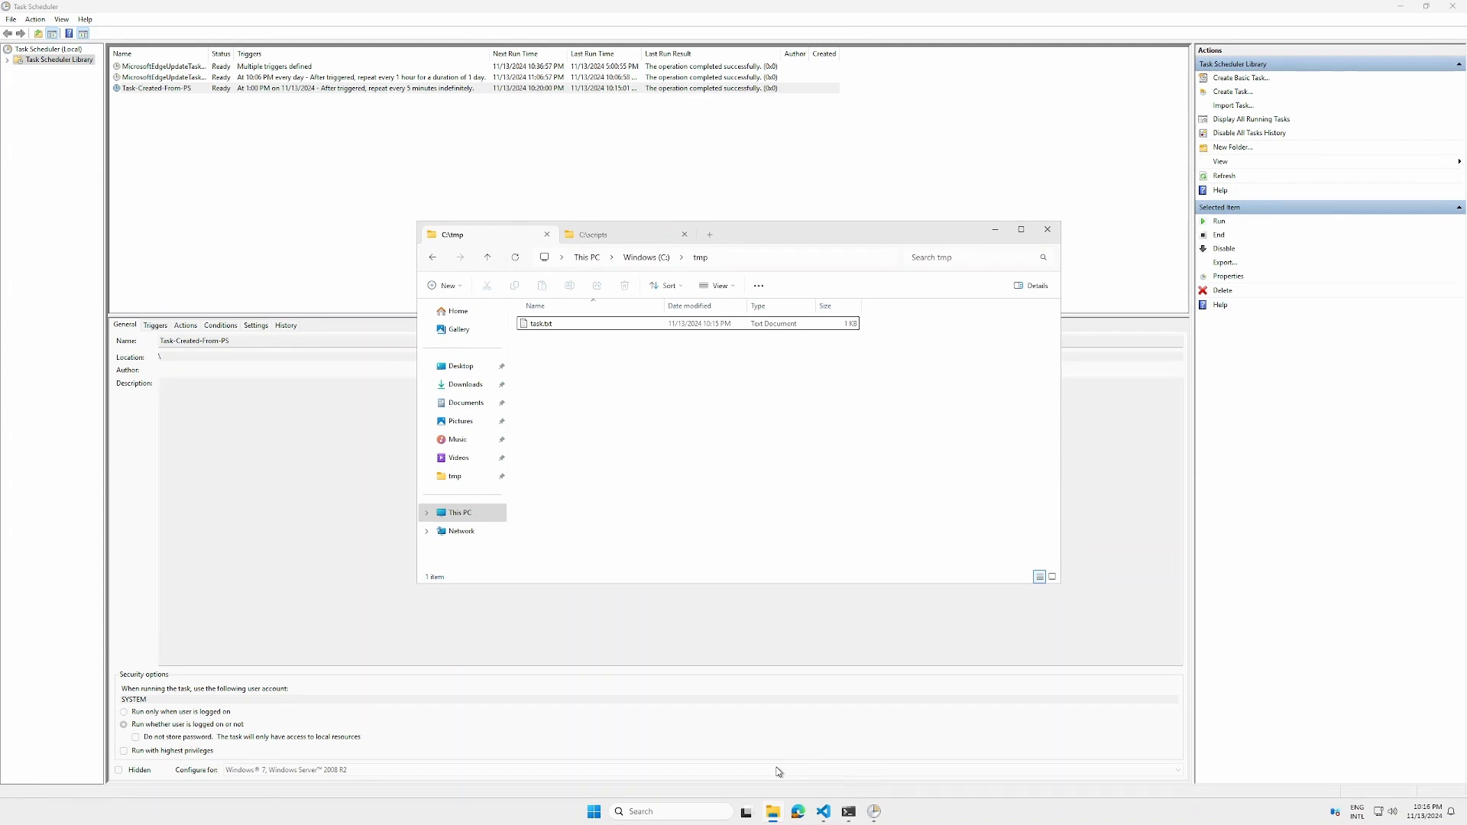
pyautogui.doubleClick(543, 323)
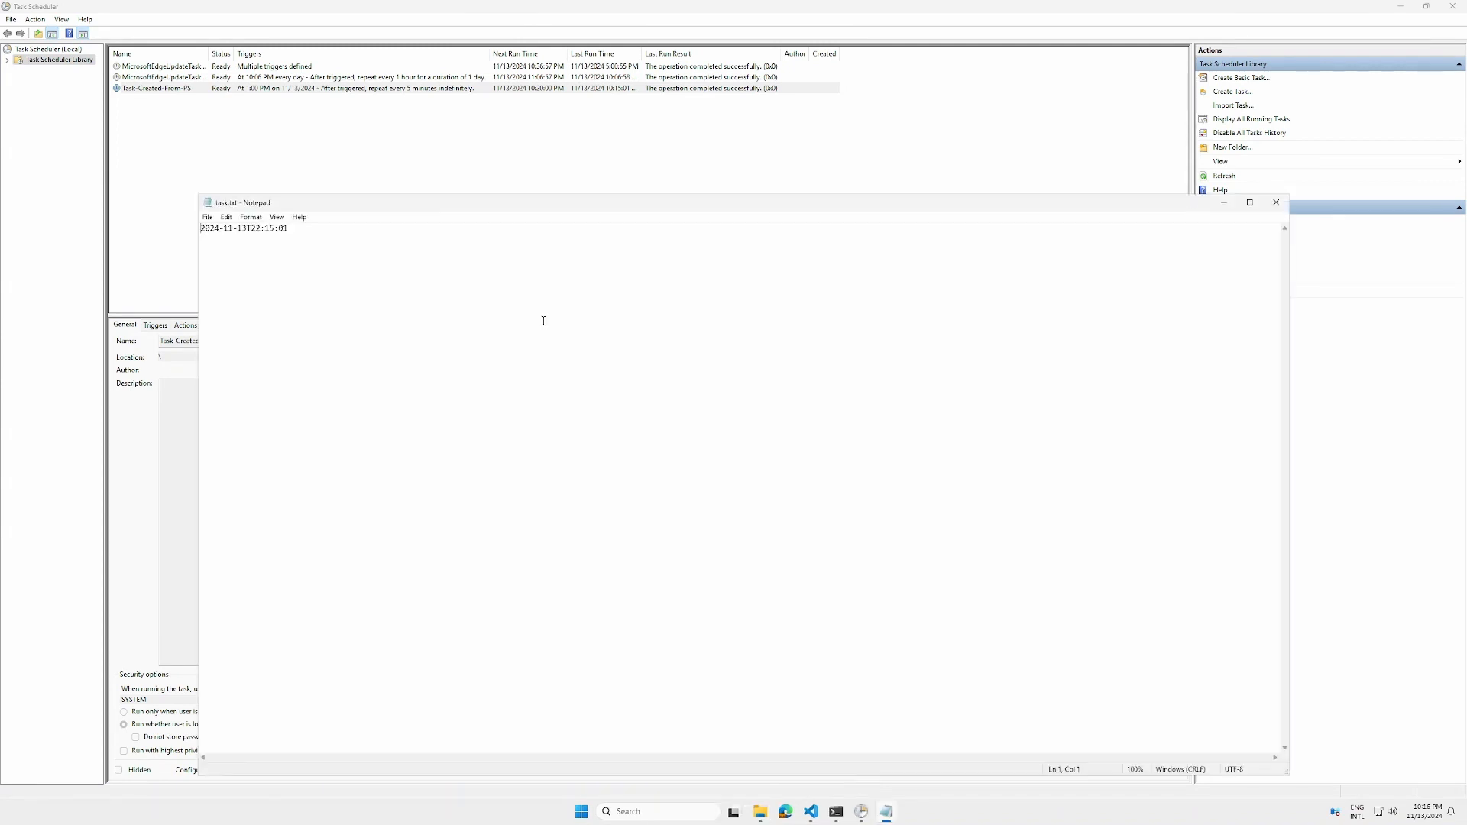